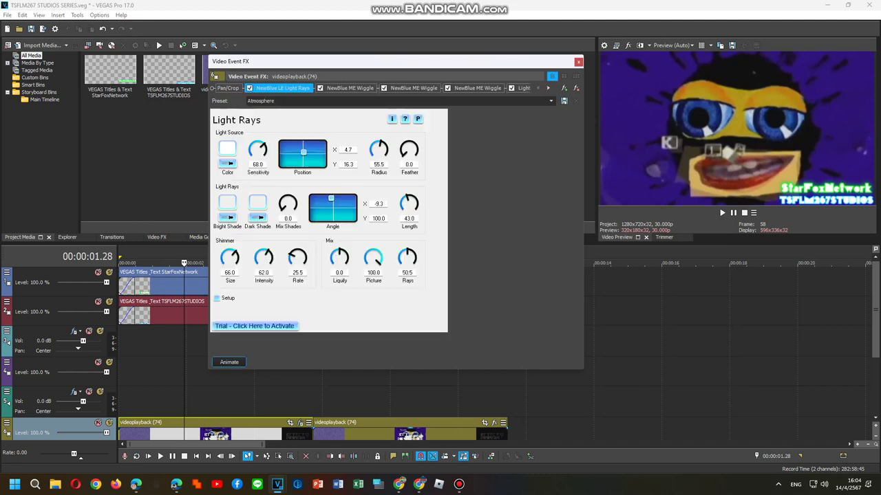
# Apply the Ice Crystals preset to NewBlue LE Light Rays and the Videoup V6.8 preset to the first NewBlue ME Wiggle.
pyautogui.click(550, 101)
pyautogui.click(448, 163)
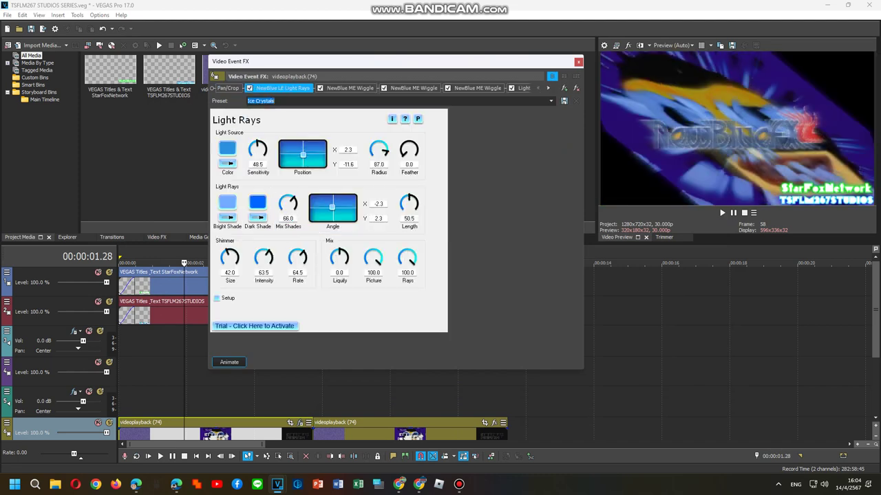
pyautogui.click(349, 88)
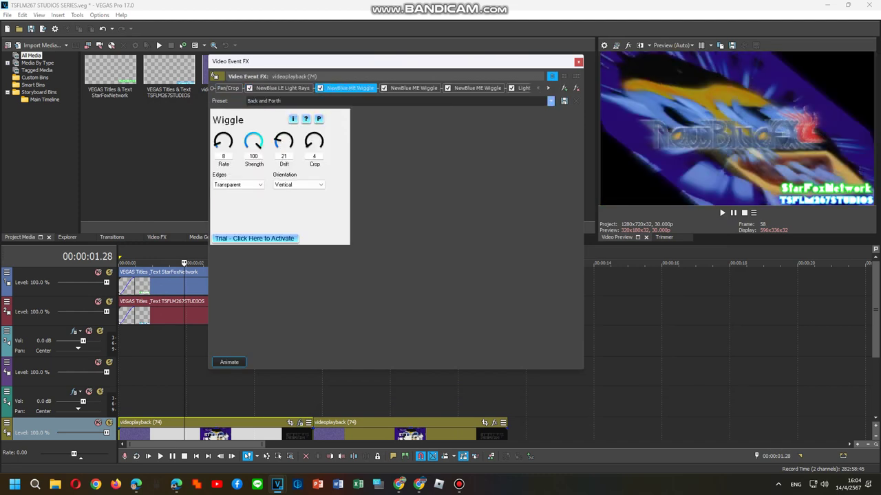
pyautogui.click(550, 100)
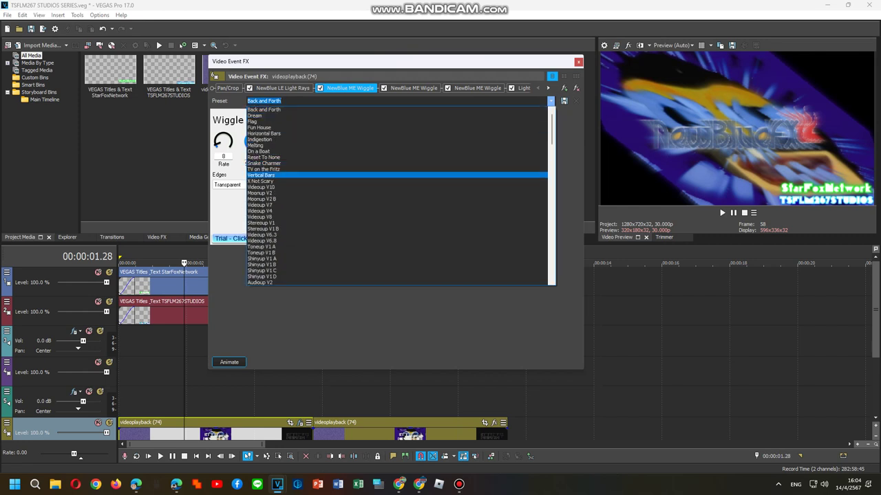
pyautogui.click(475, 241)
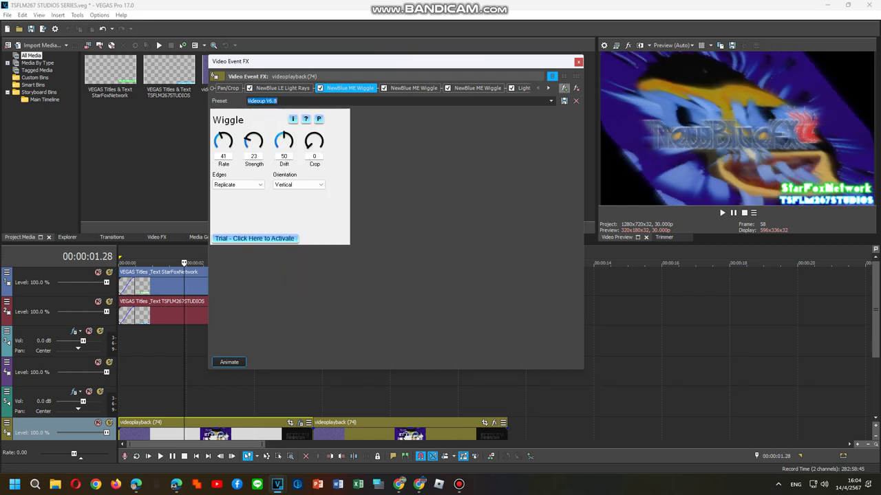
# Apply the Toneup V1 A preset to the second NewBlue ME Wiggle effect.
pyautogui.click(413, 88)
pyautogui.click(551, 100)
pyautogui.click(474, 230)
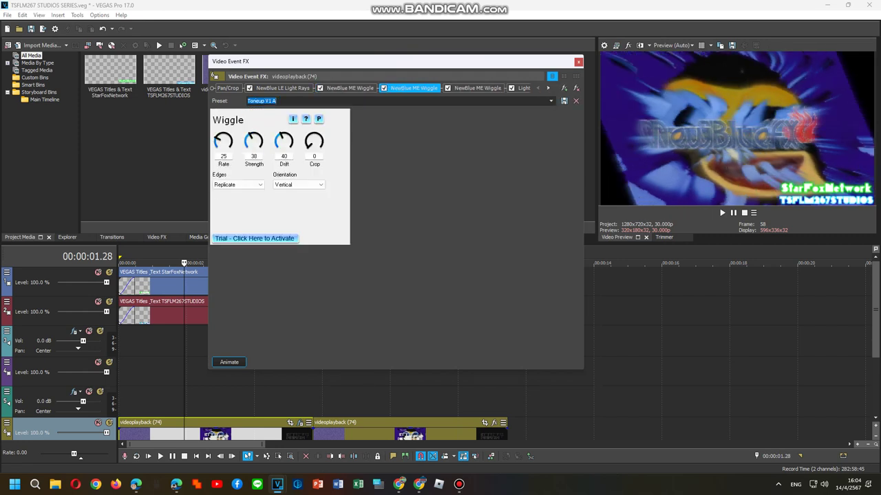
# Apply the Telephoneup V2 A preset to the third NewBlue ME Wiggle and preview the clip at 00:00:02.29.
pyautogui.click(478, 88)
pyautogui.click(550, 101)
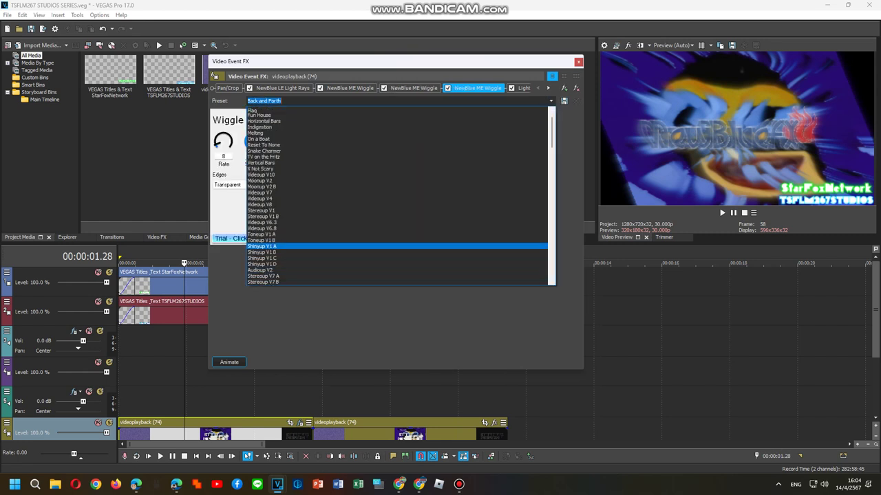
pyautogui.click(385, 245)
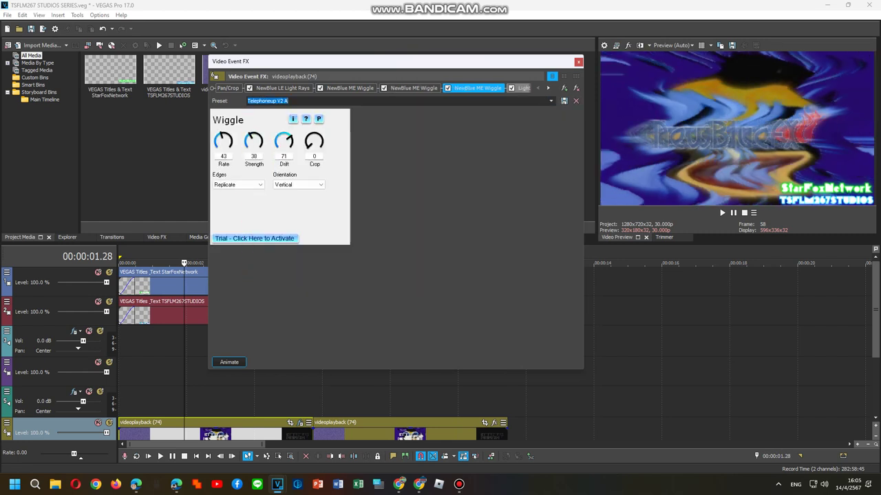
pyautogui.click(551, 100)
pyautogui.click(551, 100)
pyautogui.click(238, 400)
pyautogui.moveTo(237, 400); pyautogui.dragTo(219, 400)
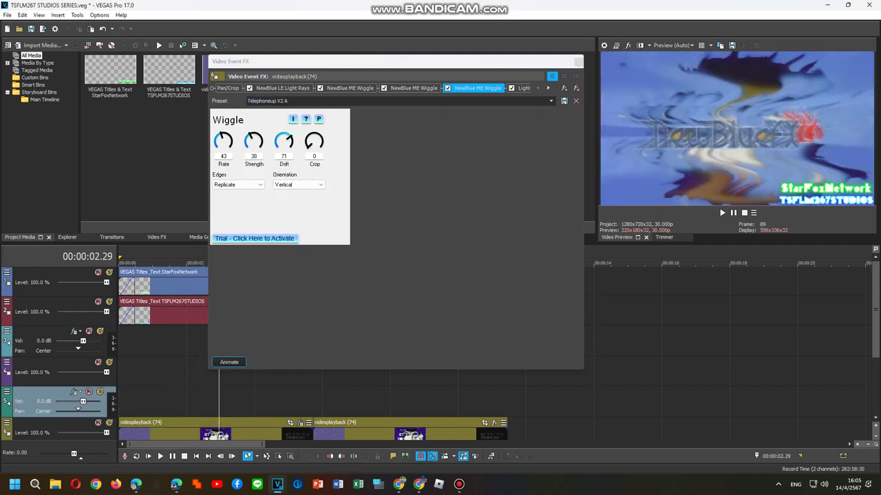
# Add a fourth NewBlue ME Wiggle to the clip's effect chain and place it directly before Light Rays.
pyautogui.click(564, 88)
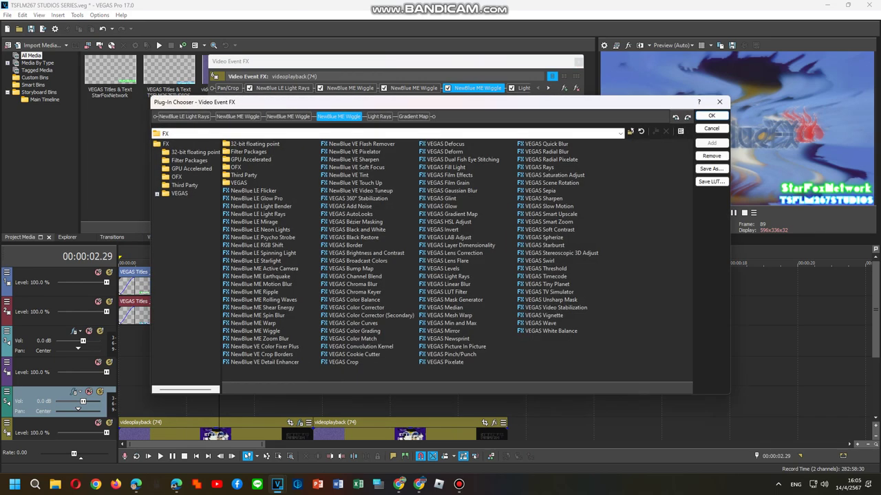
pyautogui.doubleClick(255, 331)
pyautogui.moveTo(457, 117); pyautogui.dragTo(390, 117)
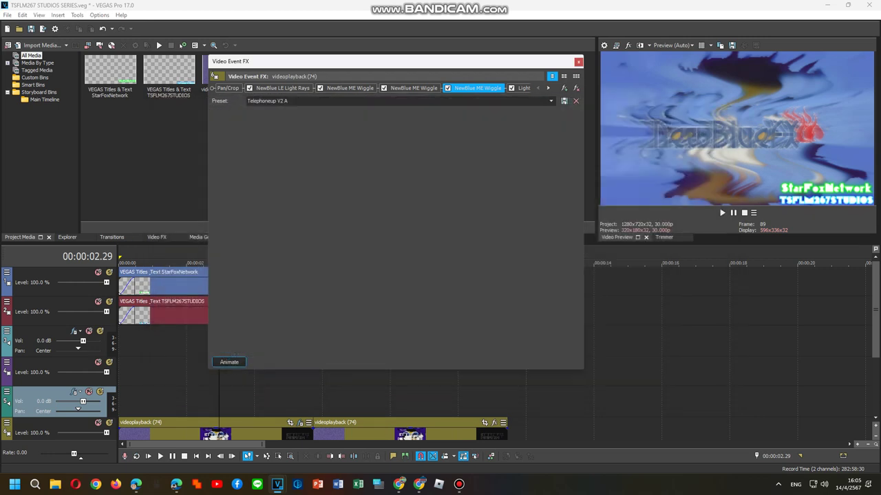
pyautogui.click(712, 115)
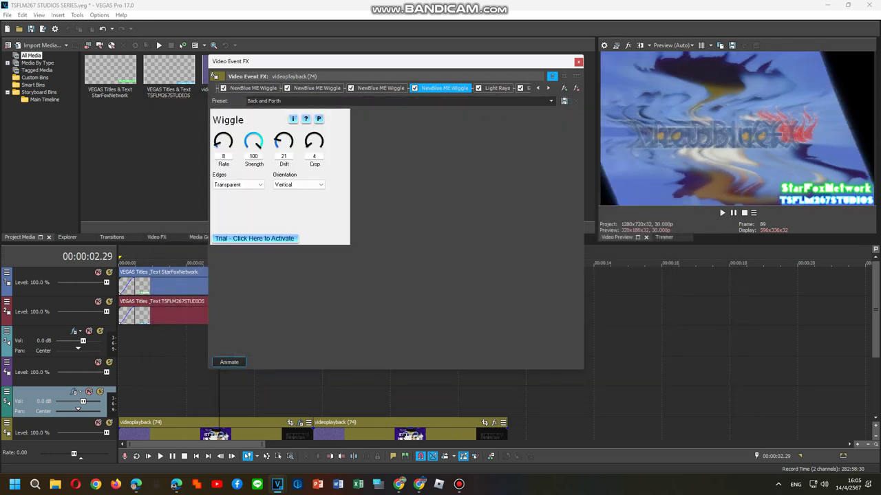
# Apply the Fun House preset to the fourth NewBlue ME Wiggle and preview the clip at 00:00:02.26.
pyautogui.click(550, 101)
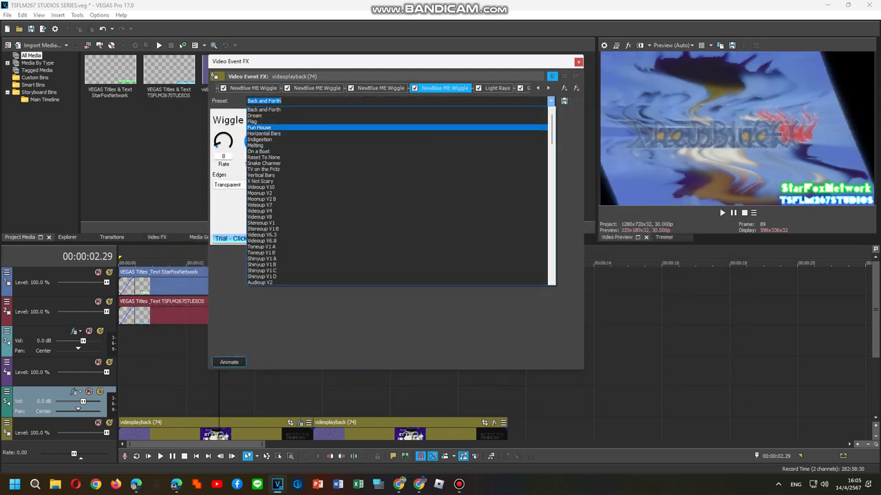
pyautogui.click(259, 127)
pyautogui.click(216, 403)
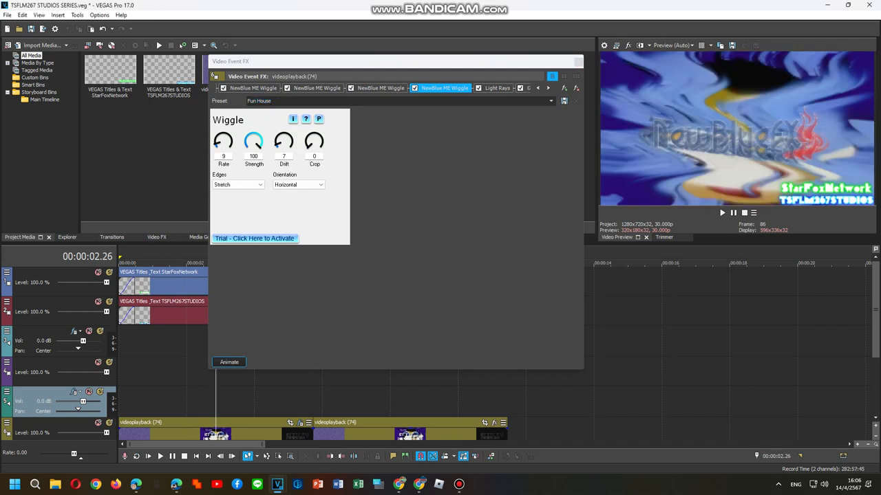
# Spread three numbered control points along the Gradient Map's gradient and colour point 2 magenta (RGB 255, 30, 211).
pyautogui.click(547, 88)
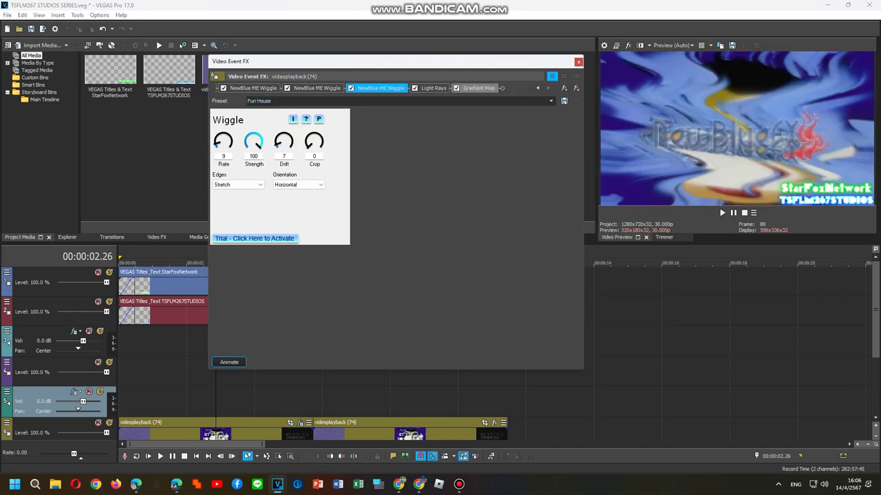
pyautogui.click(479, 88)
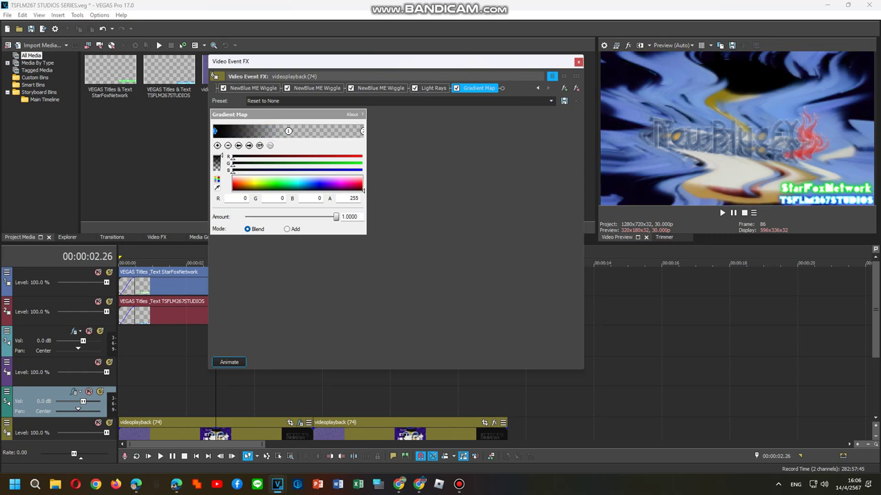
pyautogui.moveTo(289, 131); pyautogui.dragTo(257, 130)
pyautogui.moveTo(362, 131); pyautogui.dragTo(342, 131)
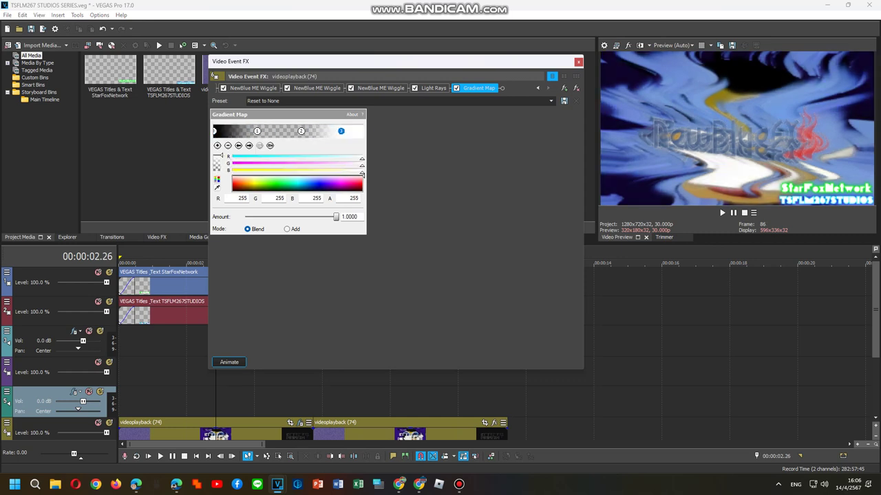
pyautogui.click(300, 131)
pyautogui.click(345, 182)
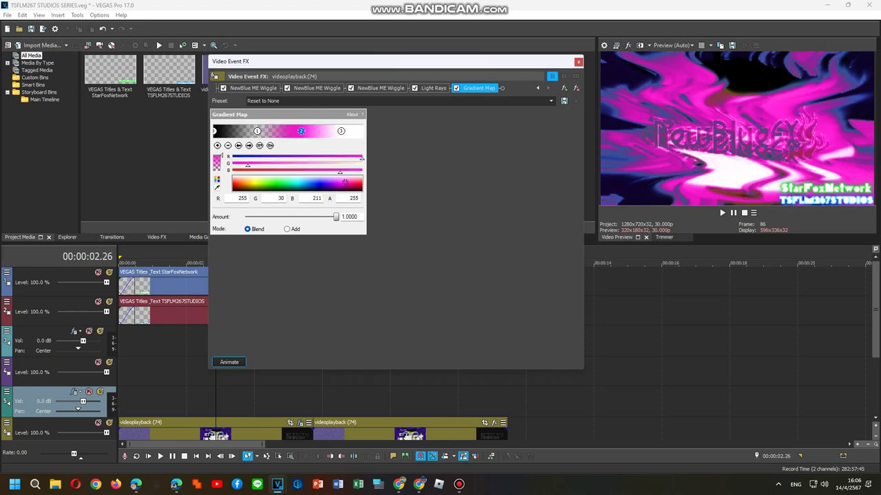
# Try several colours for Gradient Map point 1 and set it to light green (RGB 211, 255, 150).
pyautogui.click(257, 131)
pyautogui.click(253, 178)
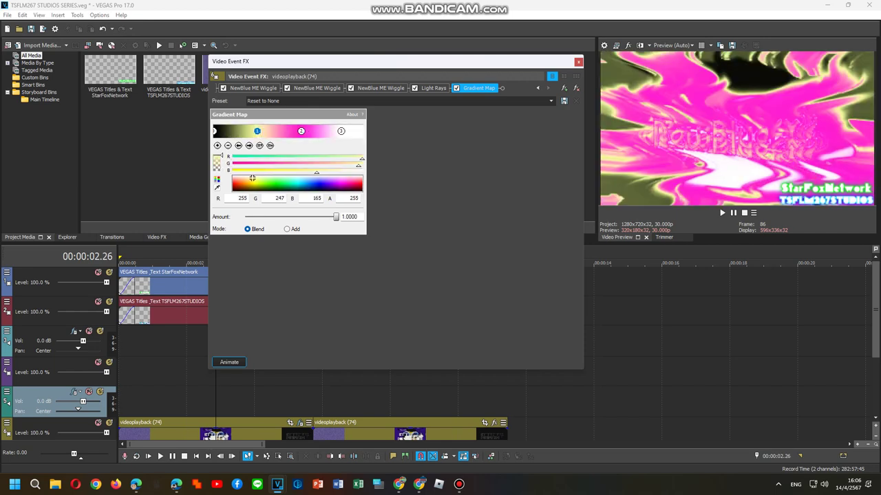
pyautogui.click(276, 182)
pyautogui.click(315, 184)
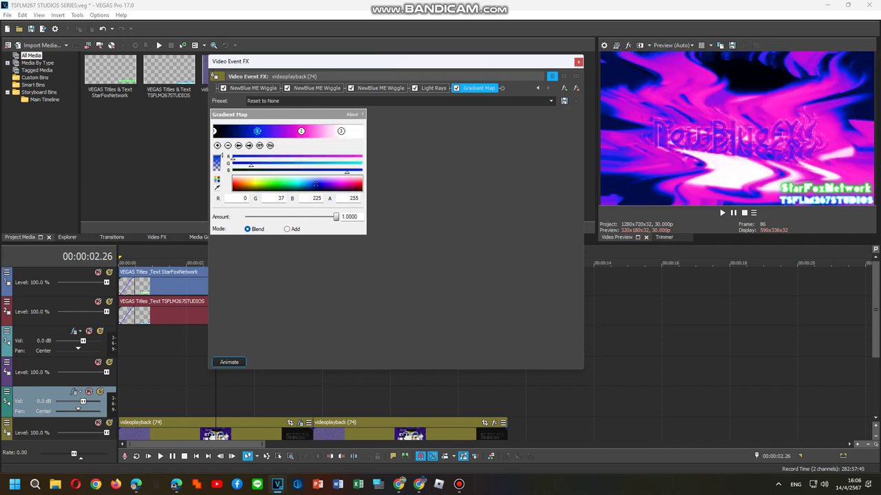
pyautogui.click(299, 182)
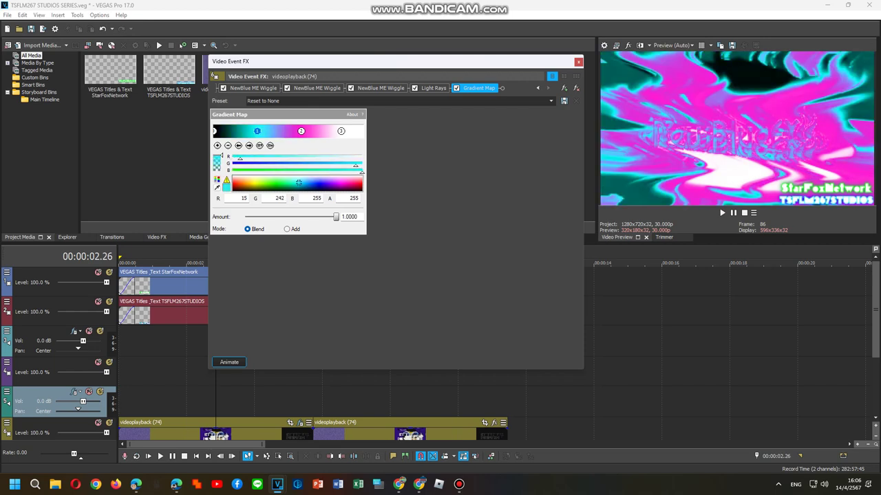
pyautogui.click(352, 185)
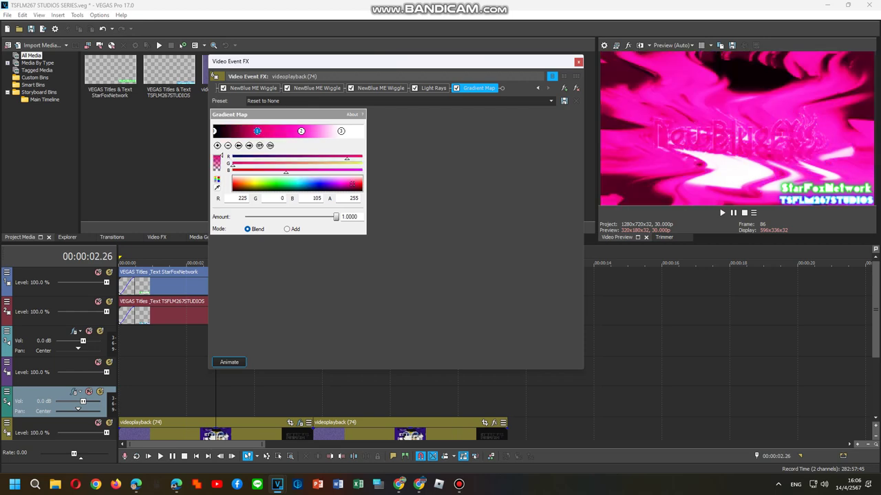
pyautogui.click(245, 186)
pyautogui.click(254, 179)
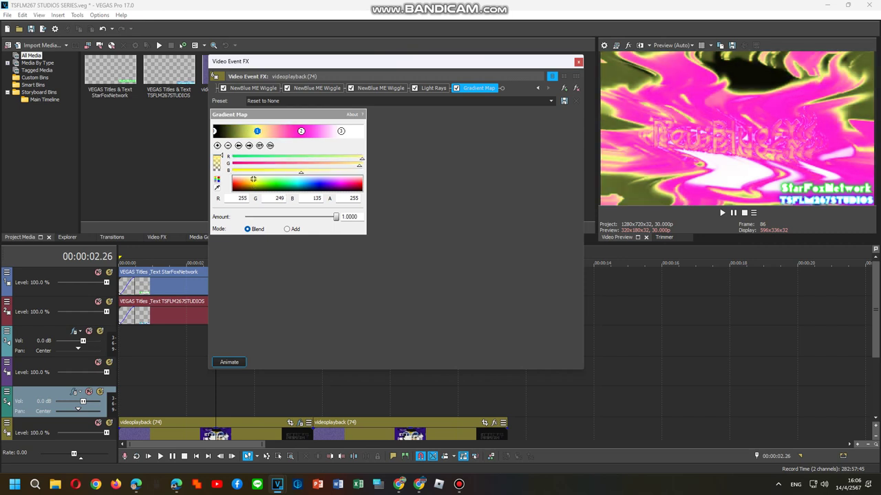
pyautogui.click(263, 179)
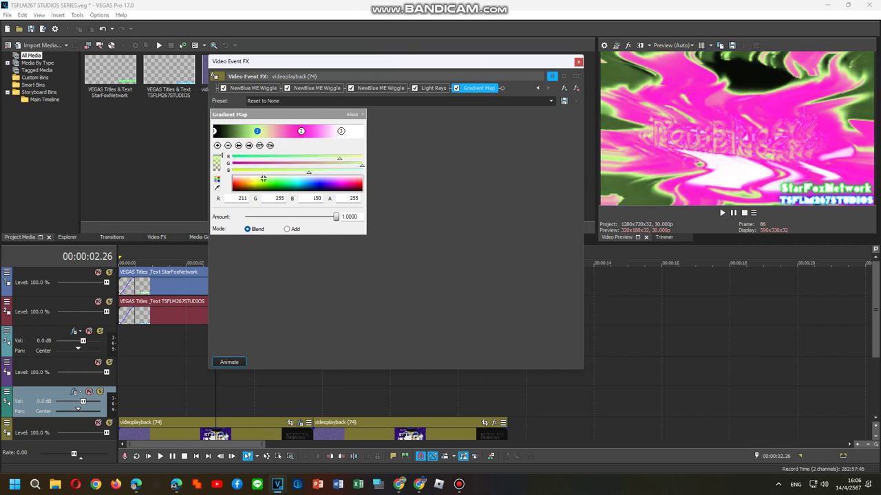
# Name the Gradient Map preset "Internationalup V0" and copy that name.
pyautogui.write('Internationalup V0')
pyautogui.press('Left')
pyautogui.press('Left')
pyautogui.hotkey('ctrl', 'a')
pyautogui.hotkey('ctrl', 'c')
pyautogui.rightClick(276, 101)
pyautogui.click(301, 131)
# Save the clip's whole effect chain as a filter package named "Internationalup V0".
pyautogui.click(564, 88)
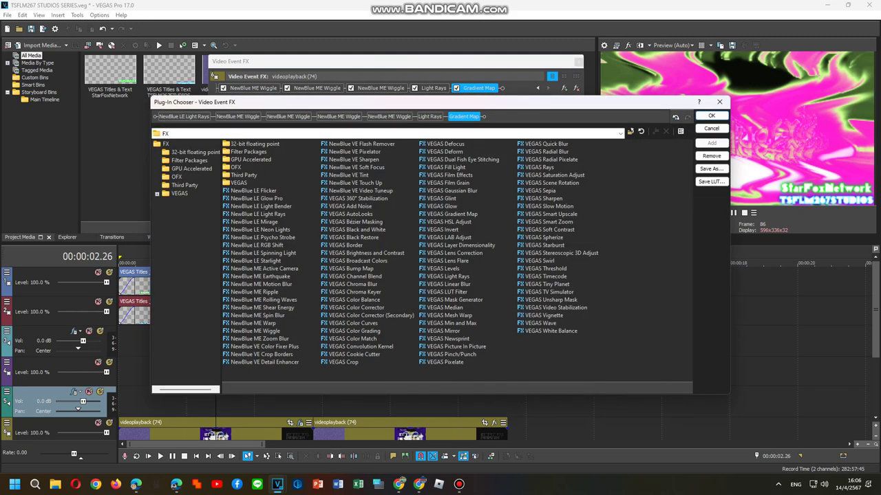
pyautogui.click(189, 160)
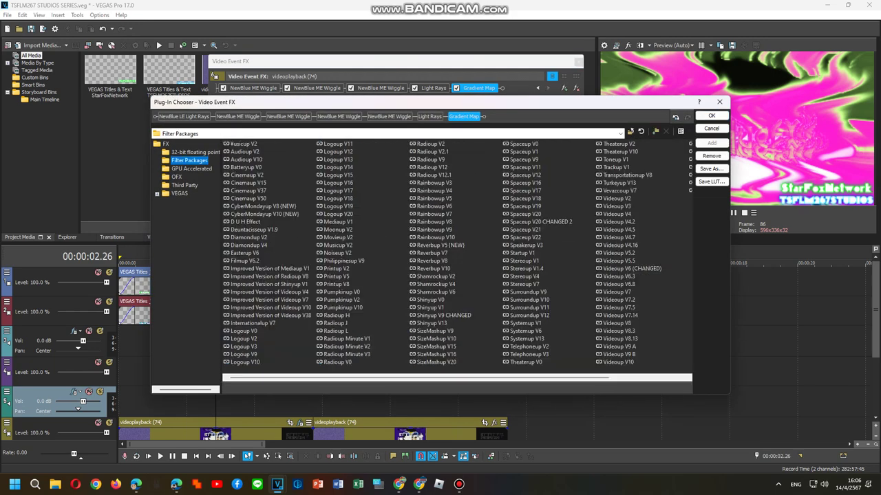
pyautogui.click(711, 169)
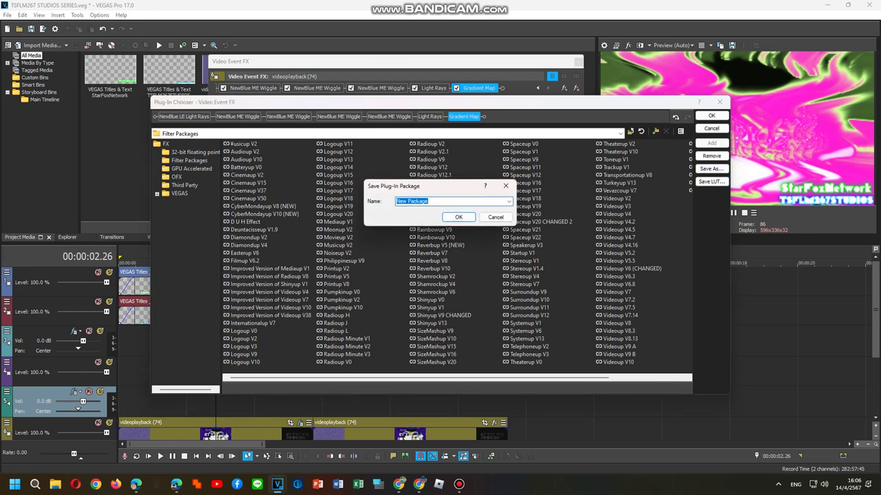
pyautogui.rightClick(466, 202)
pyautogui.click(490, 243)
pyautogui.click(458, 216)
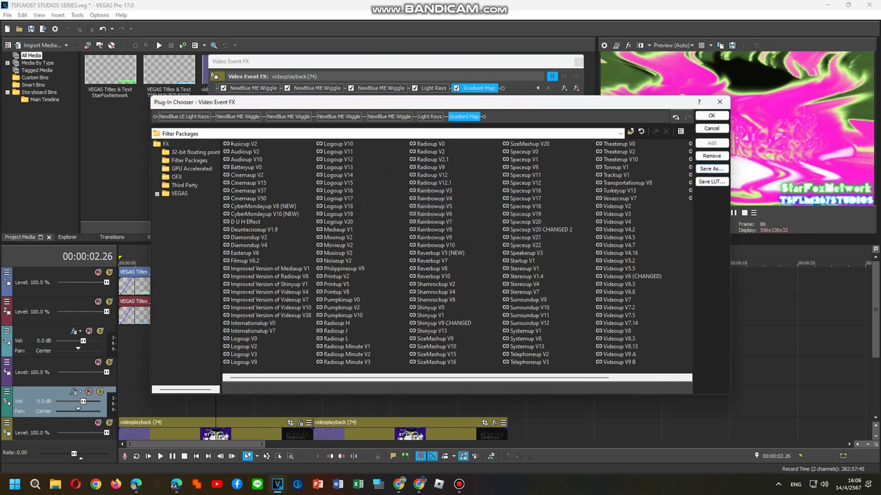
pyautogui.click(711, 115)
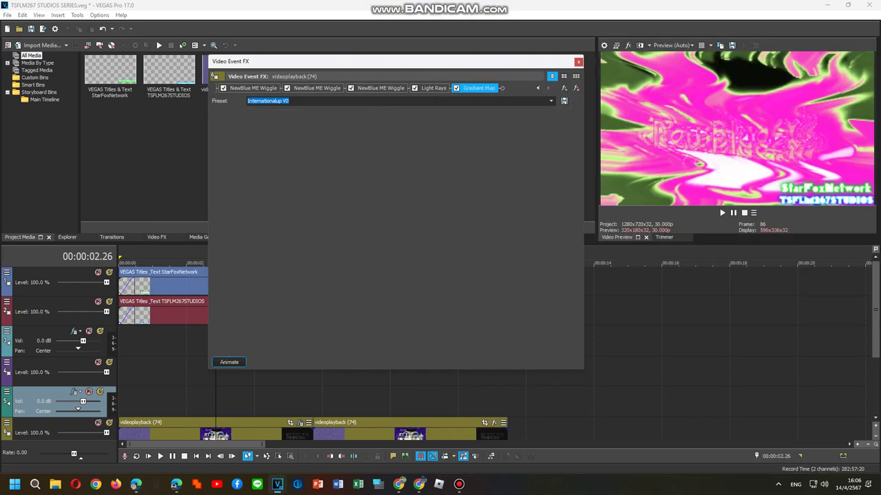
# Add the Systemup V13 filter package to the second videoplayback (74) clip.
pyautogui.click(421, 134)
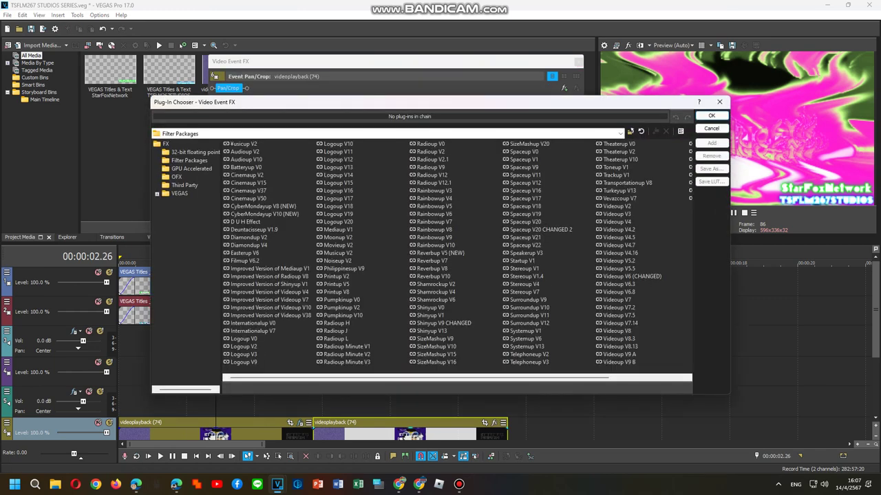
pyautogui.click(527, 276)
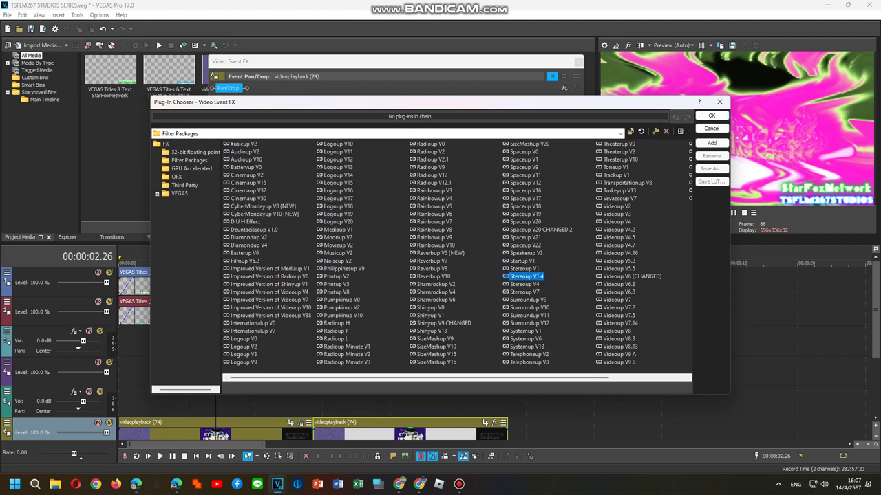
pyautogui.click(525, 338)
pyautogui.doubleClick(526, 347)
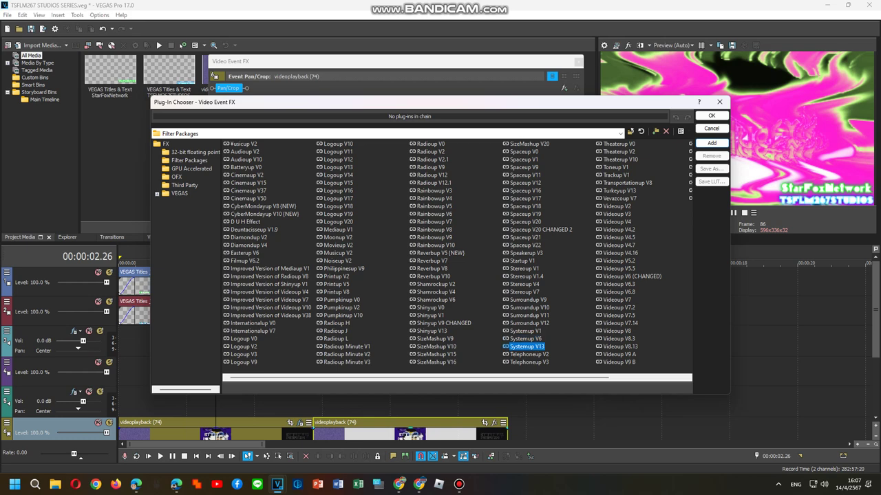
# Add NewBlue ME Wiggle and VEGAS Glow to the second clip's chain, placing them in that order directly before Light Rays.
pyautogui.click(166, 144)
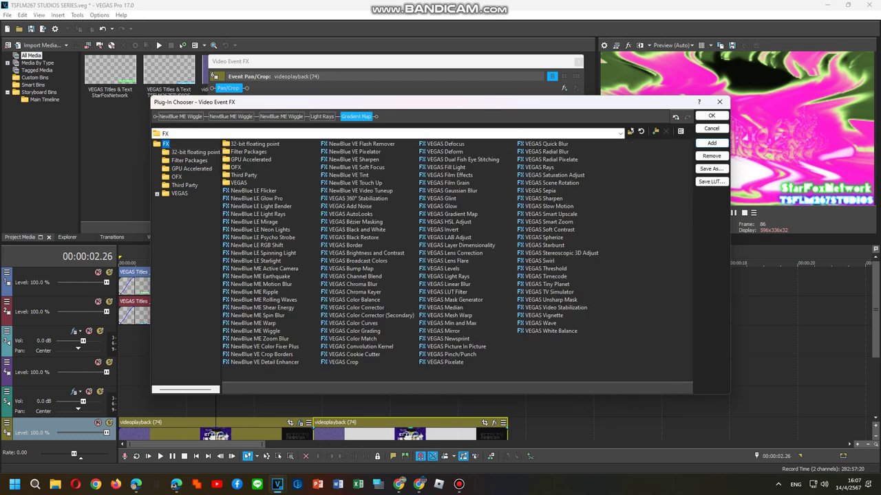
pyautogui.doubleClick(255, 331)
pyautogui.moveTo(400, 117); pyautogui.dragTo(329, 117)
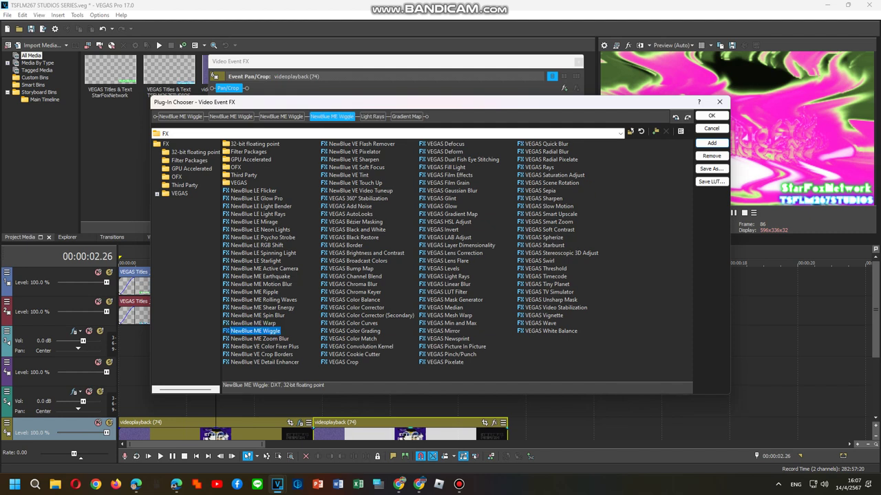
pyautogui.doubleClick(442, 206)
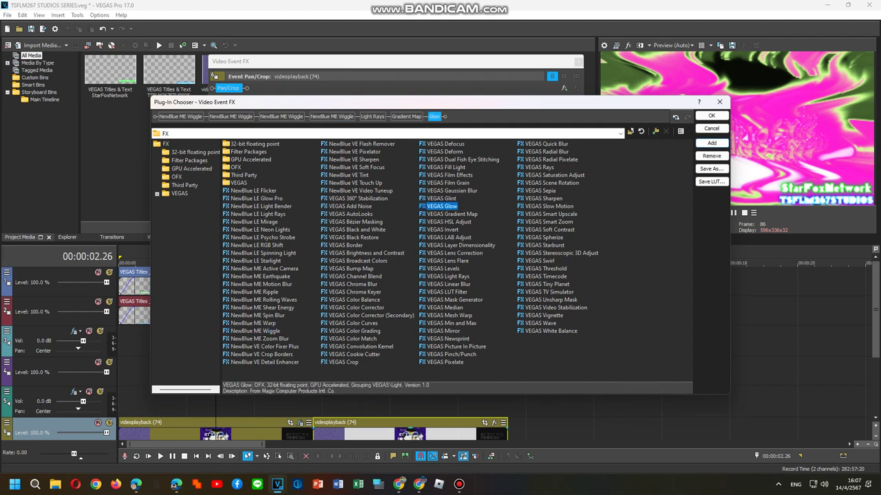
pyautogui.moveTo(435, 117); pyautogui.dragTo(366, 116)
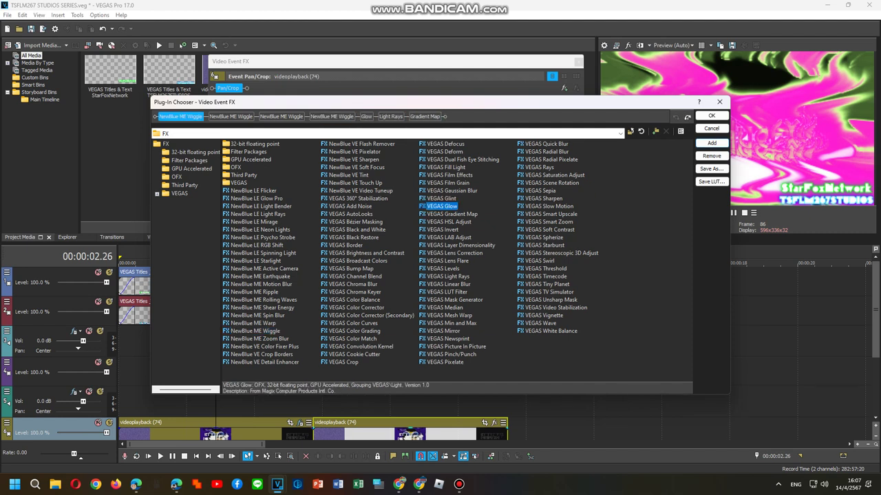
# Confirm the second clip's effect chain and apply the Fun House preset to its fourth NewBlue ME Wiggle.
pyautogui.click(711, 116)
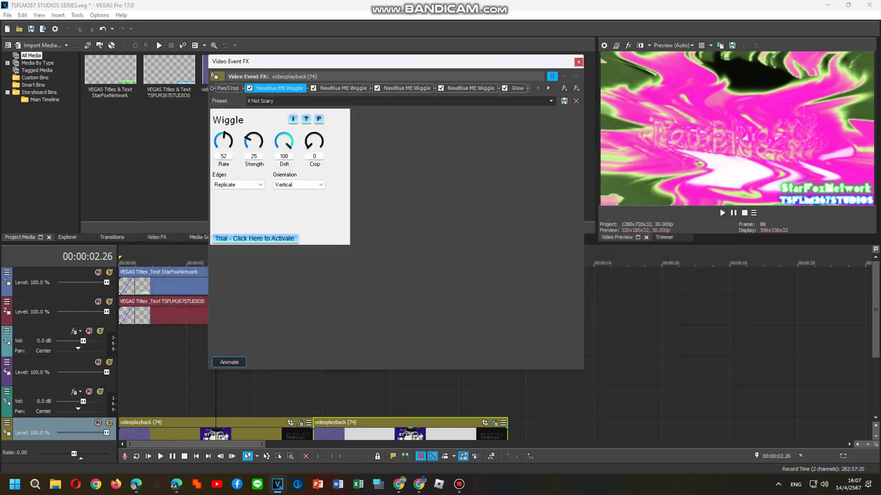
pyautogui.click(471, 88)
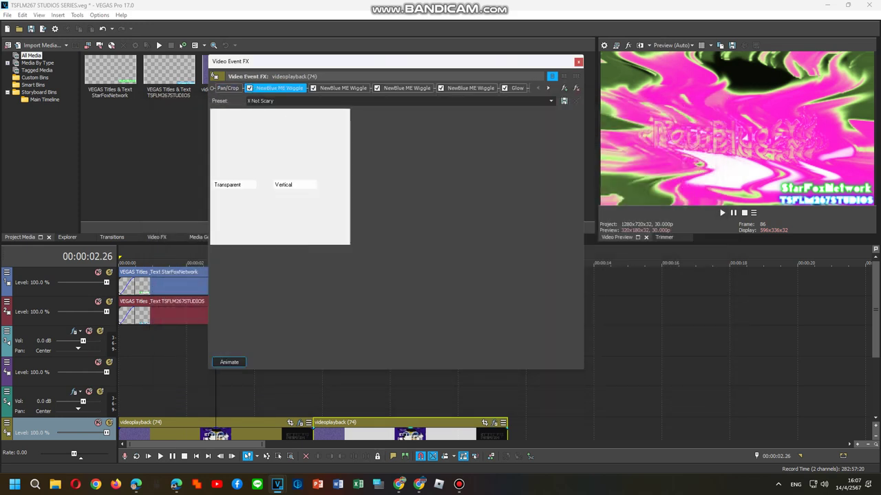
pyautogui.click(551, 101)
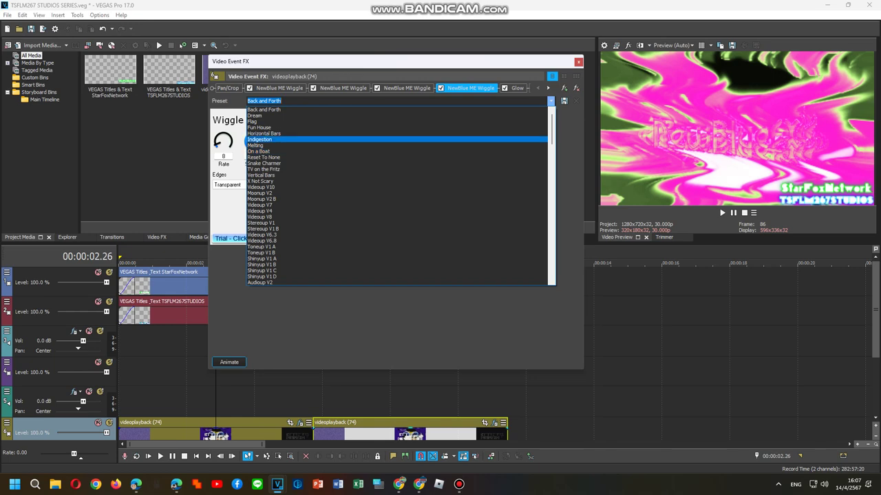
pyautogui.click(397, 128)
# Move the playhead into the second videoplayback (74) clip at 00:00:08.18.
pyautogui.click(408, 403)
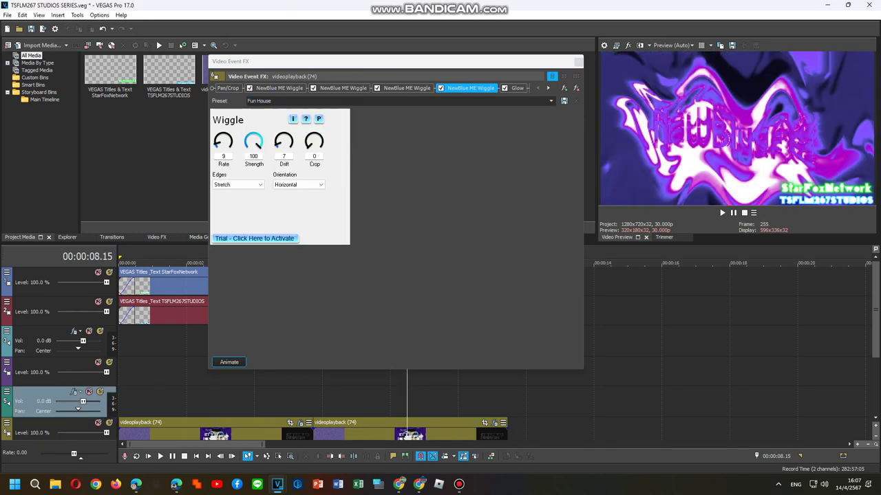
pyautogui.click(414, 402)
pyautogui.press('Left')
pyautogui.press('Left')
pyautogui.press('Right')
# Change the fourth NewBlue ME Wiggle's preset to Shinyup V1 B.
pyautogui.click(407, 88)
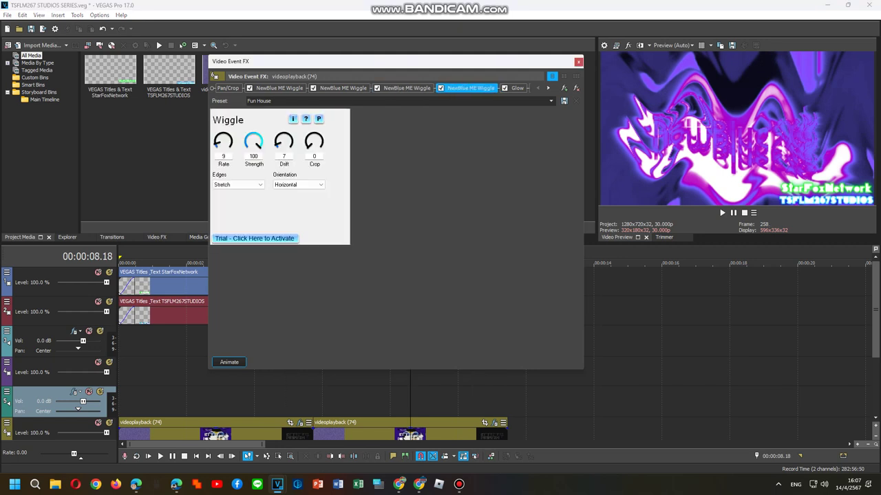
pyautogui.click(441, 88)
pyautogui.click(550, 100)
pyautogui.press('Return')
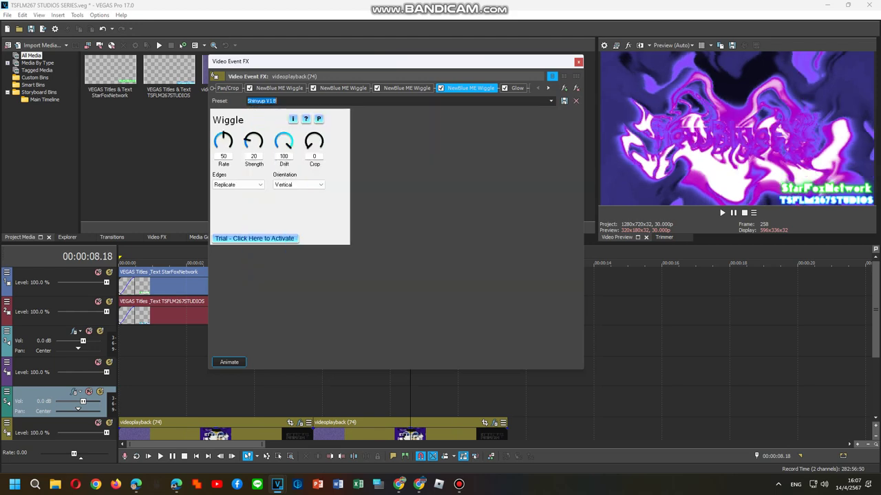
pyautogui.press('space')
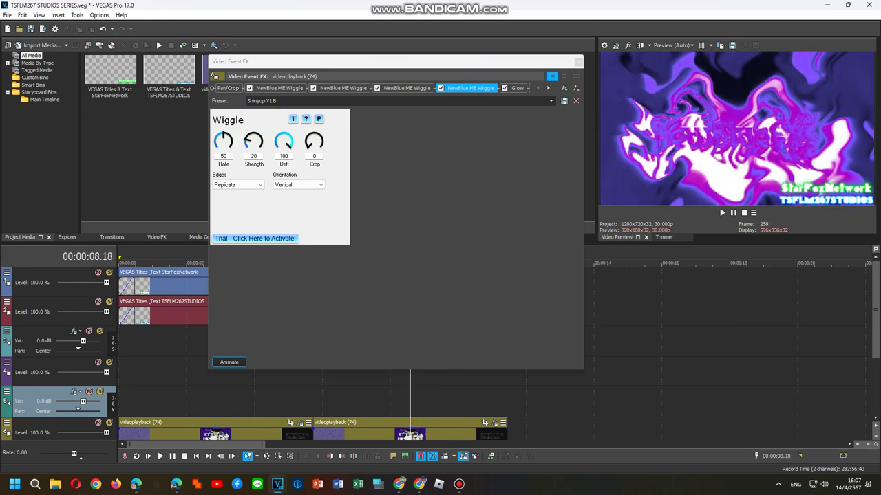
# Apply the White Soft Glow preset to Glow and the Moderate Light Rays preset to Light Rays.
pyautogui.click(549, 88)
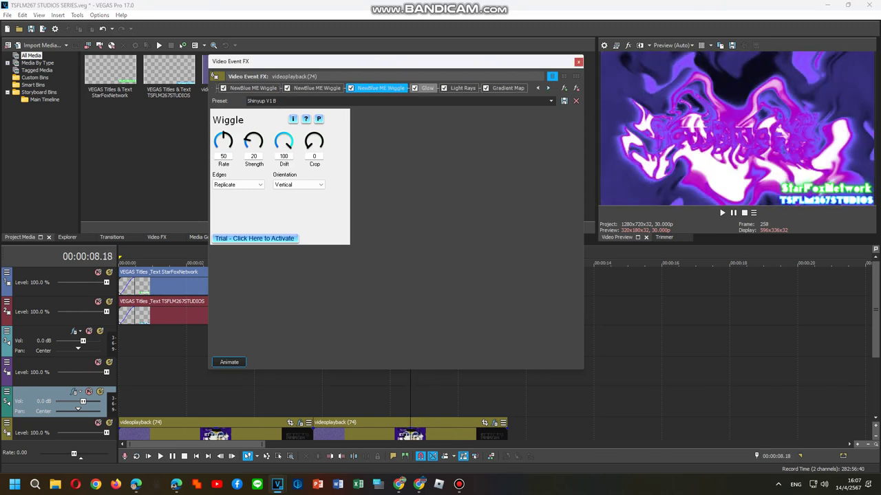
pyautogui.click(426, 88)
pyautogui.click(550, 101)
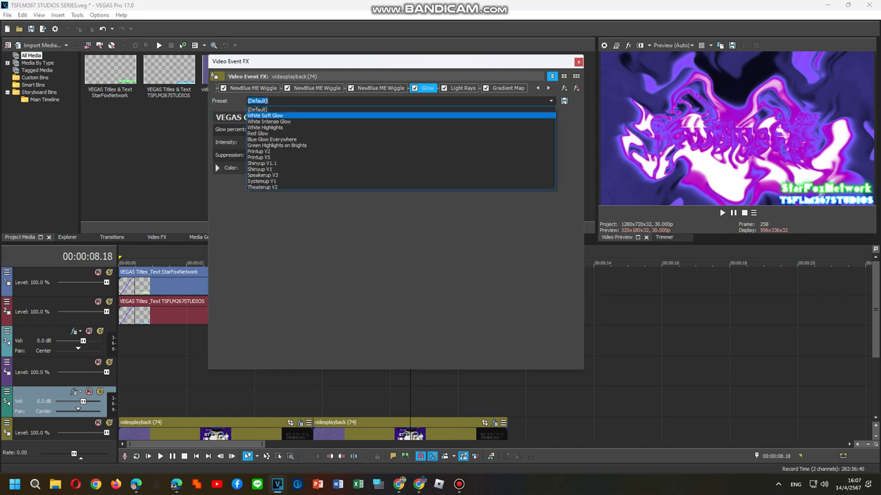
pyautogui.click(481, 114)
pyautogui.click(463, 88)
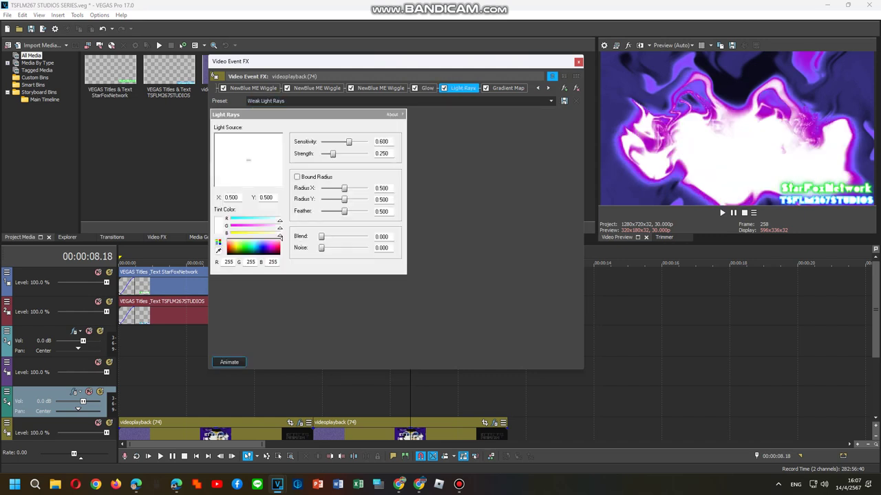
pyautogui.click(551, 100)
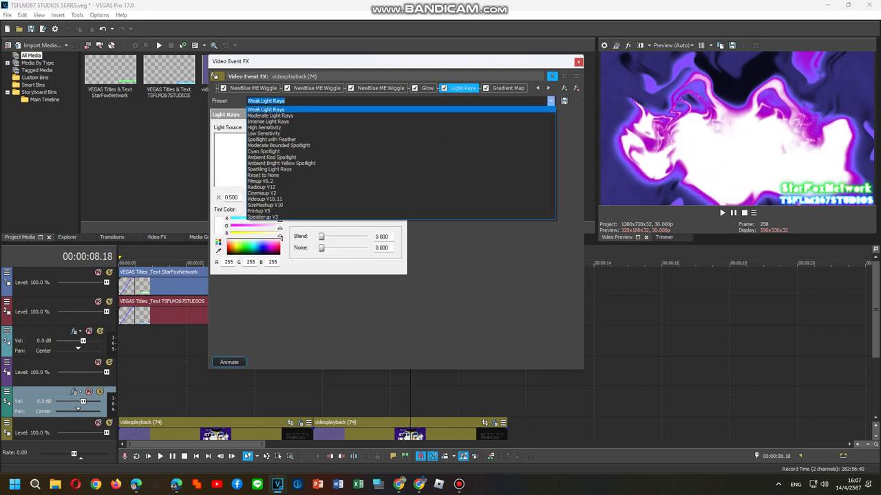
pyautogui.click(270, 115)
# Replace the Gradient Map preset name with the copied name, edited to read "Internationalup V4".
pyautogui.click(507, 88)
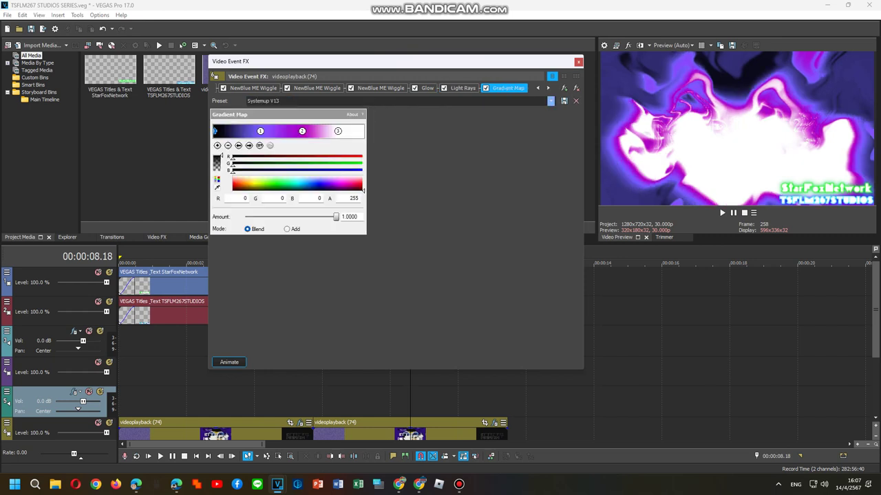
pyautogui.click(550, 100)
pyautogui.click(550, 100)
pyautogui.click(324, 101)
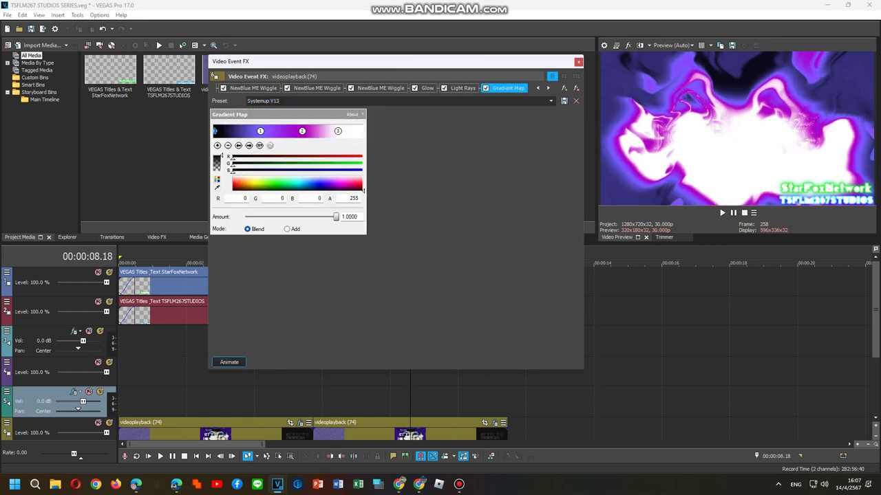
pyautogui.click(272, 100)
pyautogui.rightClick(257, 102)
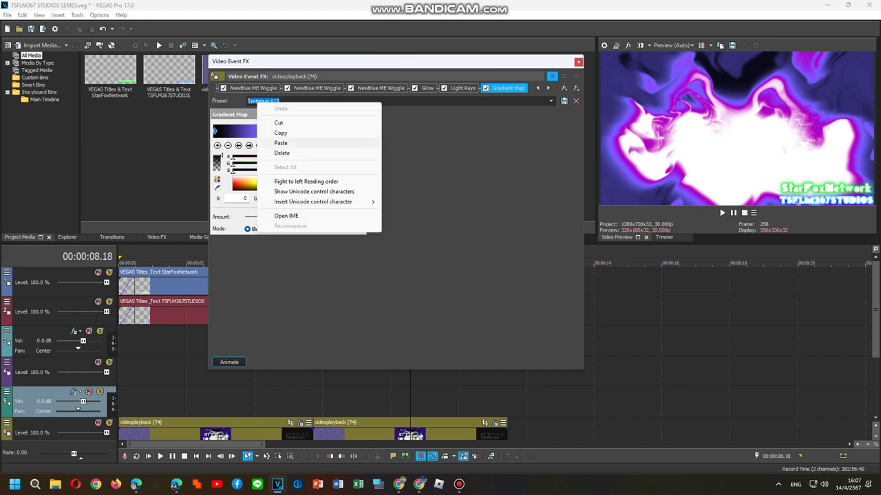
pyautogui.click(280, 143)
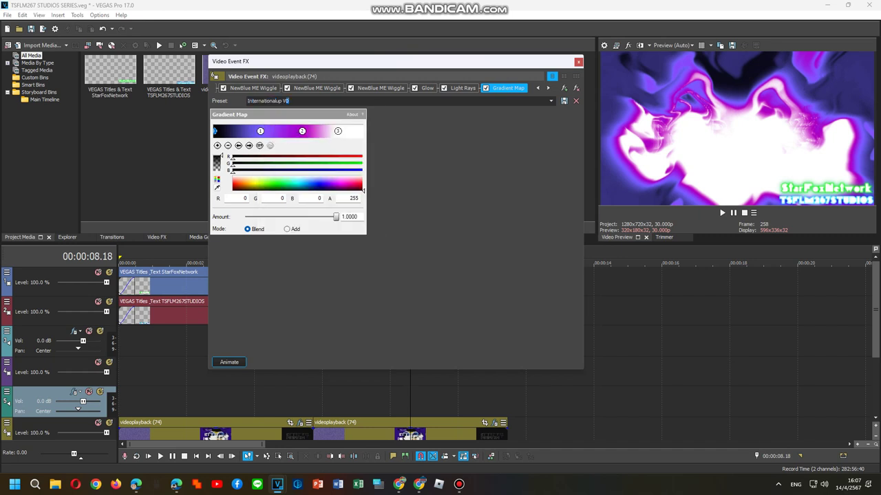
# Recolour Gradient Map stop 1 to green (RGB 45, 255, 115) and stop 2 to dark green (RGB 0, 120, 83).
pyautogui.click(260, 131)
pyautogui.click(283, 182)
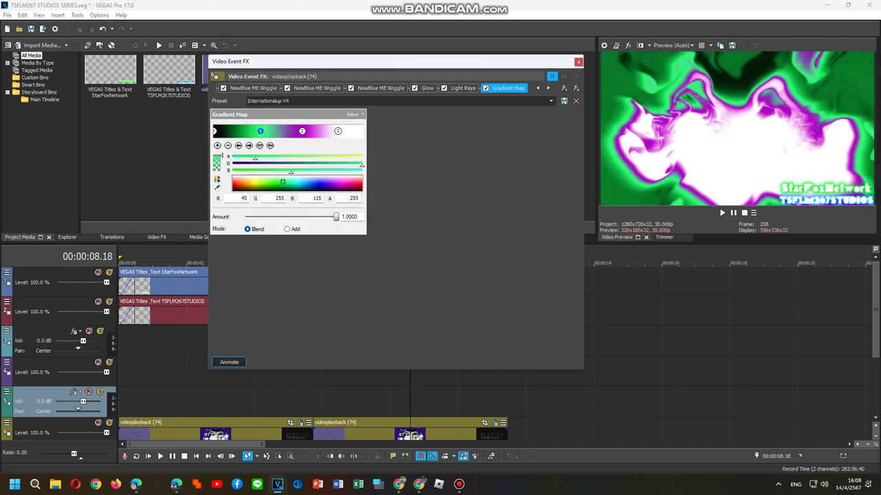
pyautogui.click(302, 131)
pyautogui.click(355, 183)
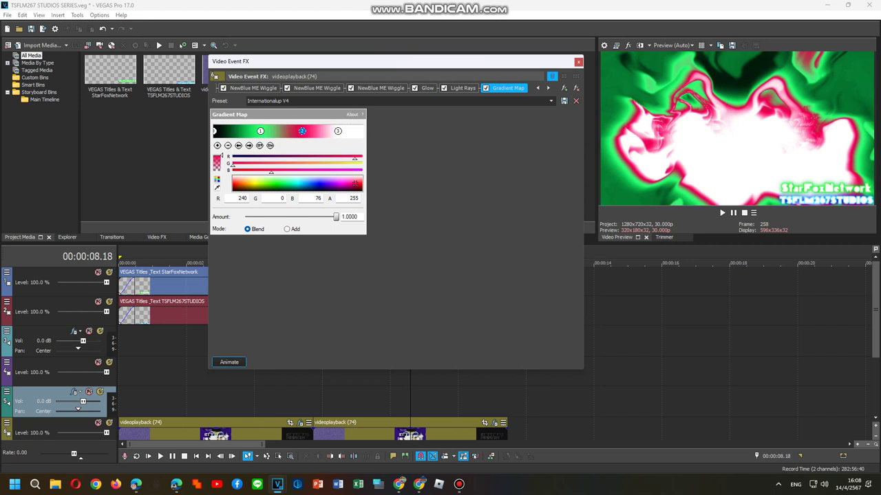
pyautogui.click(298, 180)
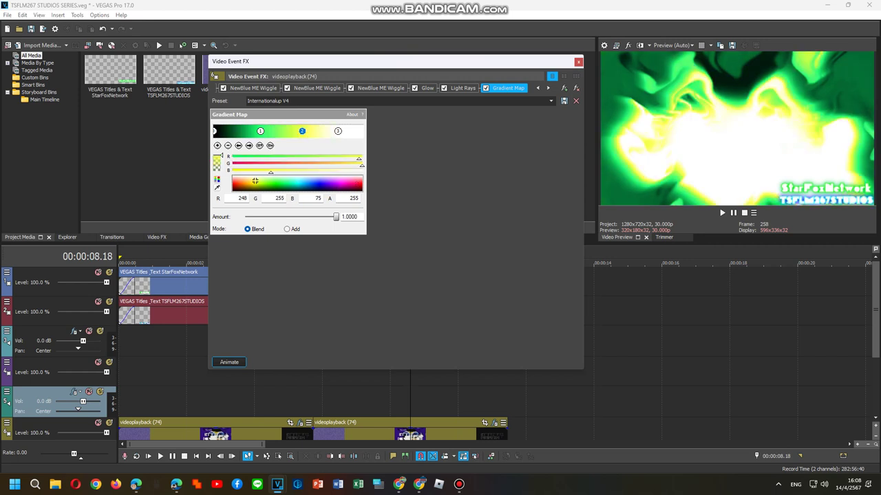
pyautogui.moveTo(255, 181); pyautogui.dragTo(290, 186)
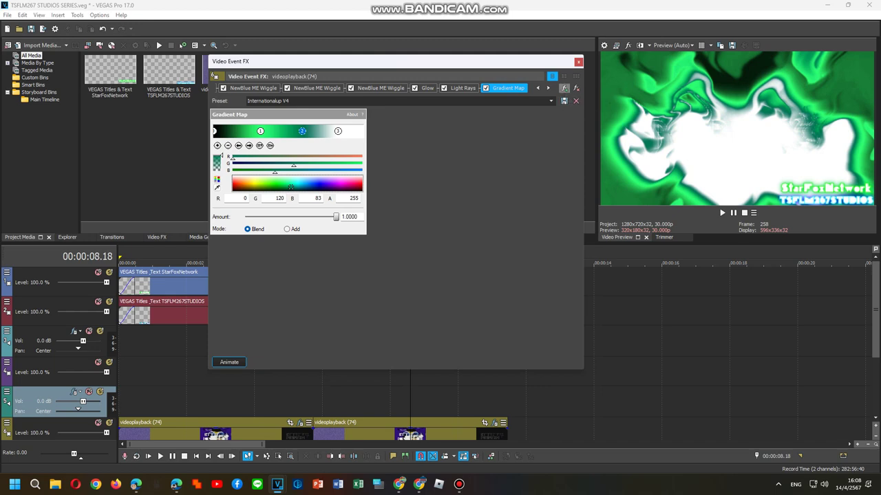
# Save the second clip's whole effect chain as a filter package named "Internationalup V4".
pyautogui.click(566, 88)
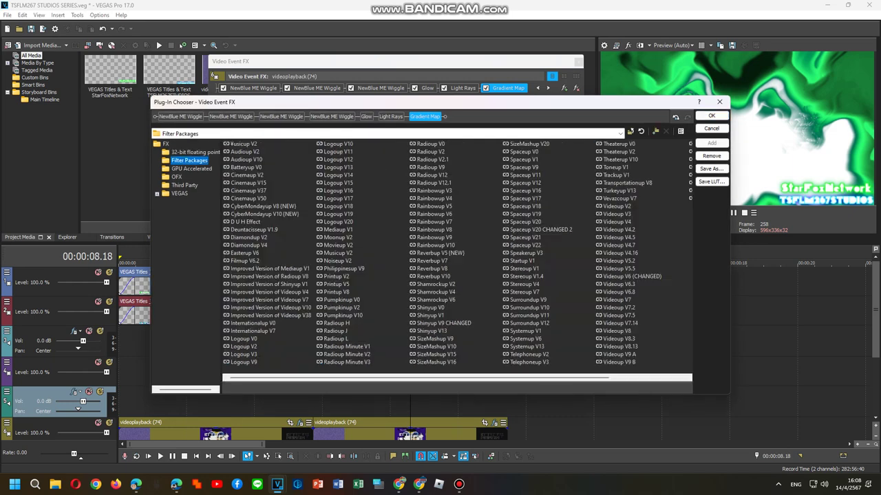
pyautogui.click(711, 168)
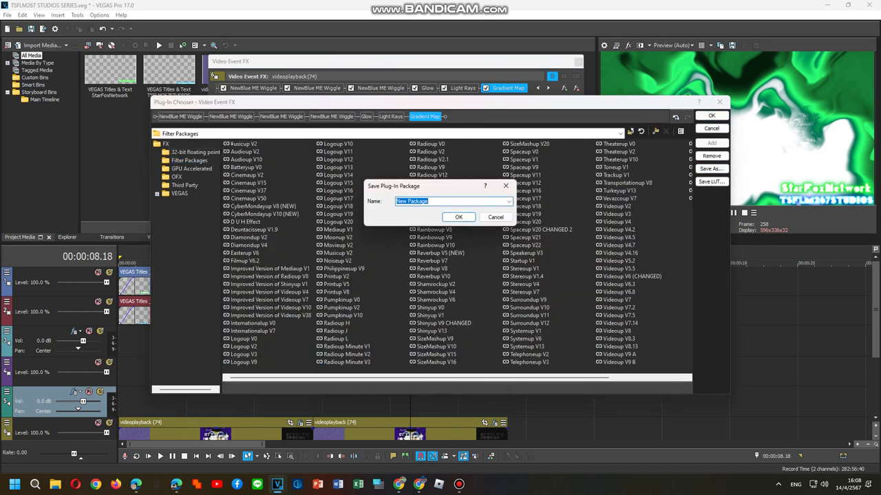
pyautogui.write('Internationalup V4')
pyautogui.click(458, 217)
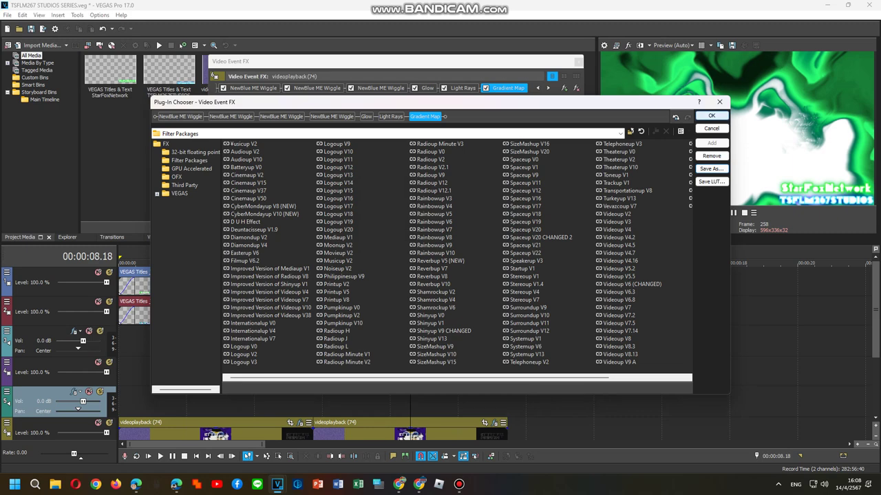
pyautogui.click(712, 116)
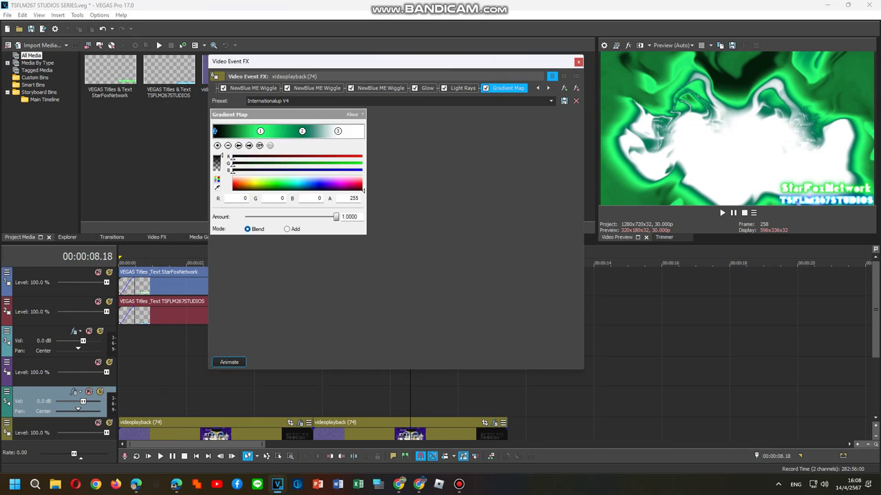
# Open the video event effects of the first videoplayback (74) clip.
pyautogui.click(215, 130)
pyautogui.scroll(-2, 269, 406)
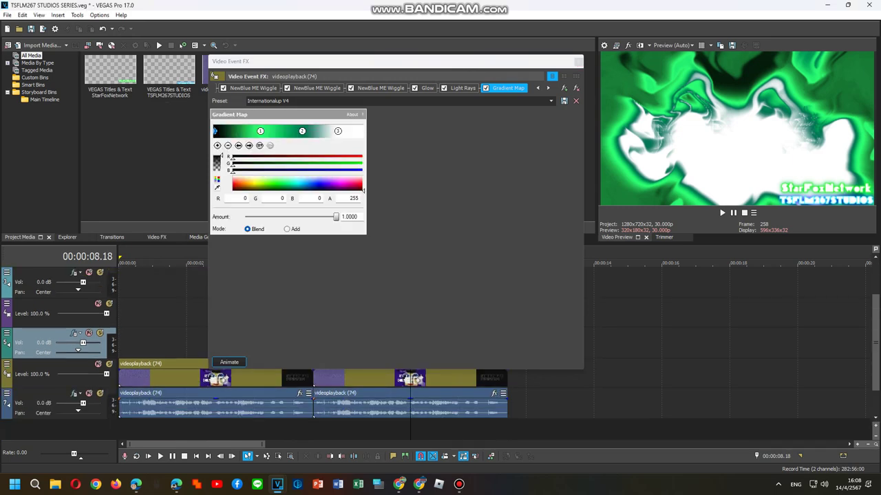
pyautogui.doubleClick(269, 429)
pyautogui.rightClick(269, 379)
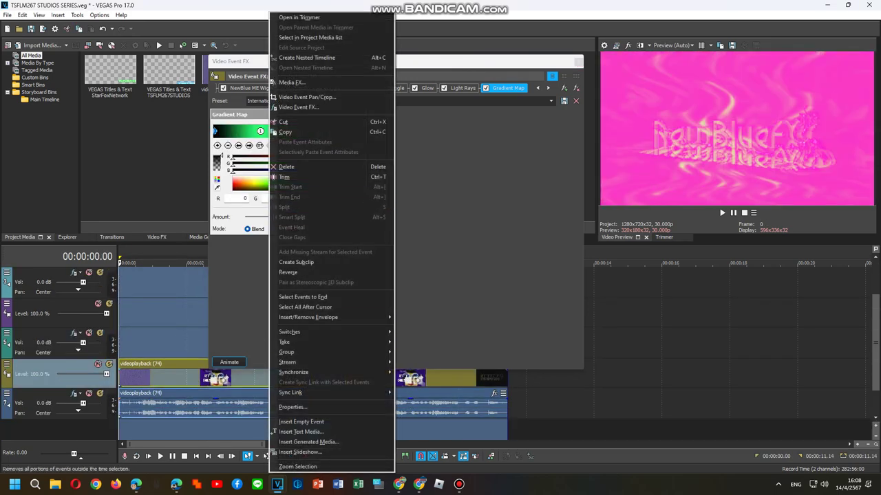
pyautogui.click(298, 107)
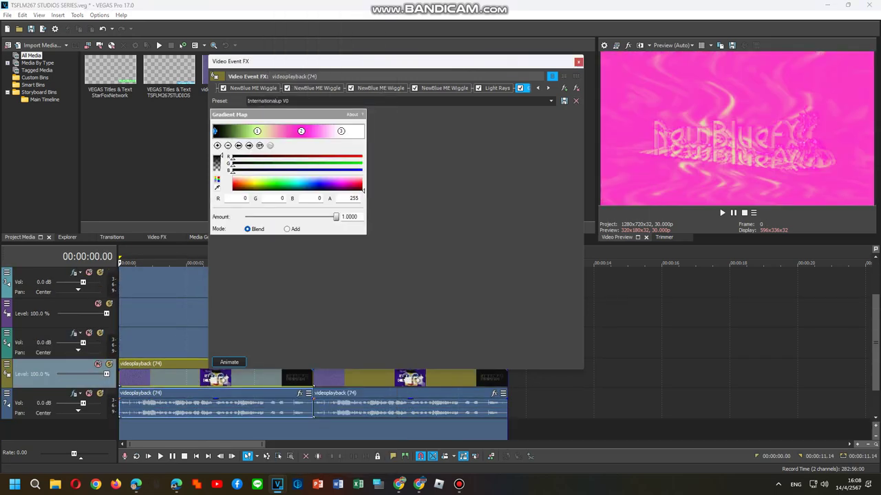
pyautogui.click(459, 485)
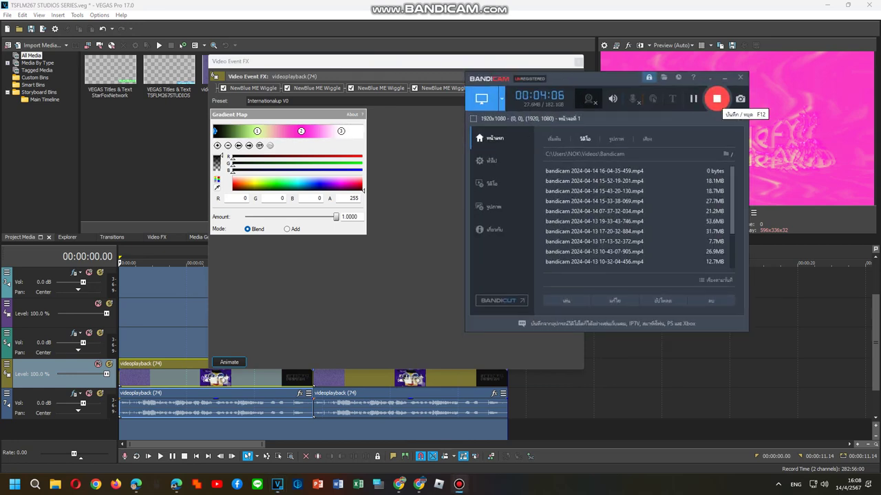
pyautogui.click(725, 78)
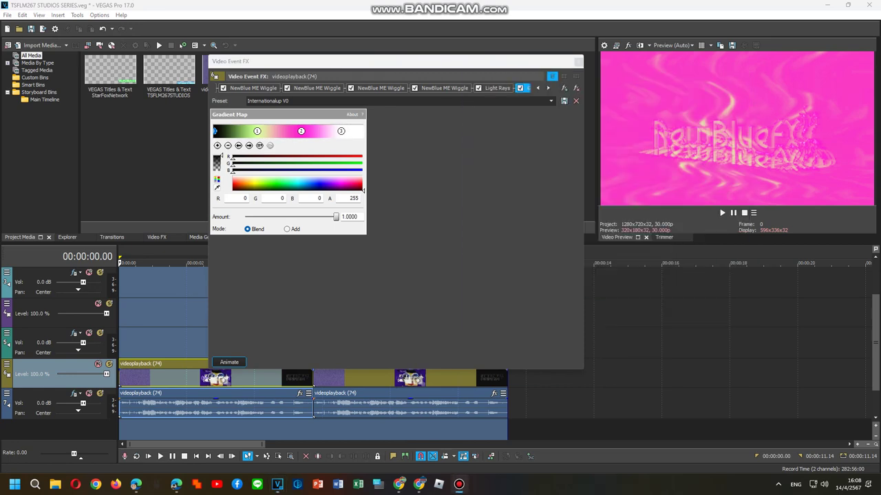
# Examine each effect's settings in the first clip's chain, from NewBlue LE Light Rays to the Gradient Map colour stops, and close the effects window.
pyautogui.click(537, 89)
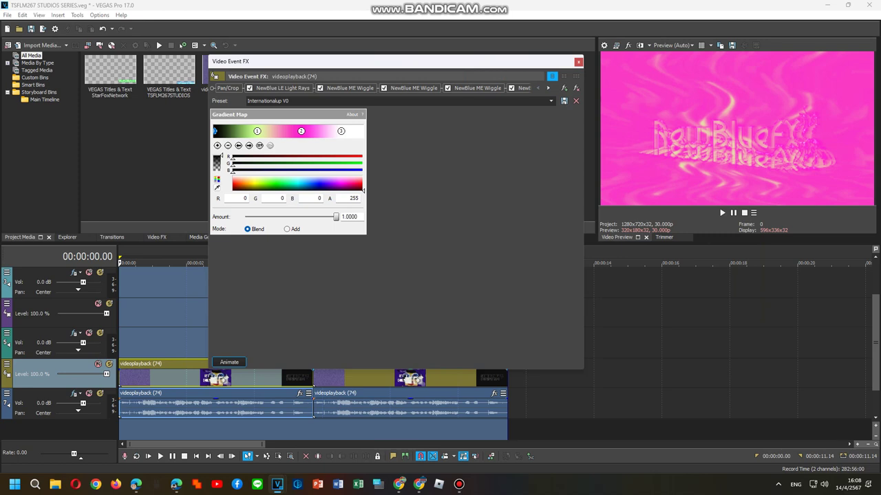
pyautogui.click(282, 88)
pyautogui.click(349, 88)
pyautogui.click(413, 89)
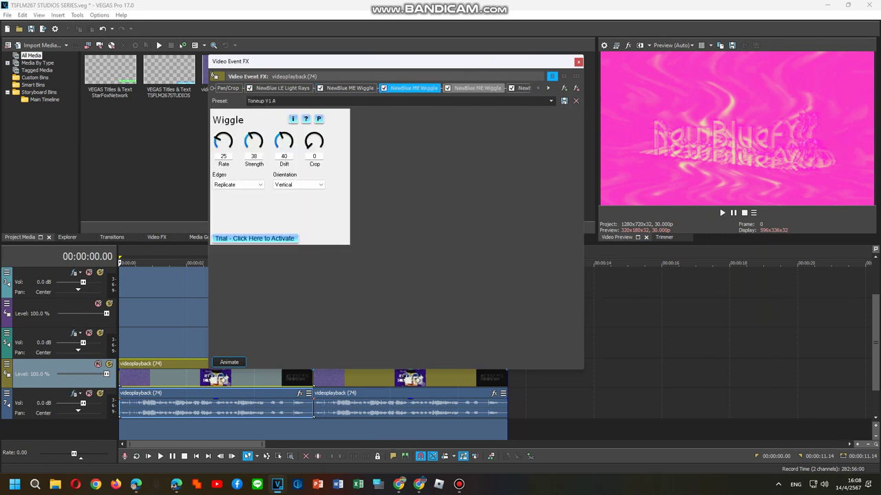
pyautogui.click(477, 88)
pyautogui.click(548, 88)
pyautogui.click(444, 88)
pyautogui.click(497, 88)
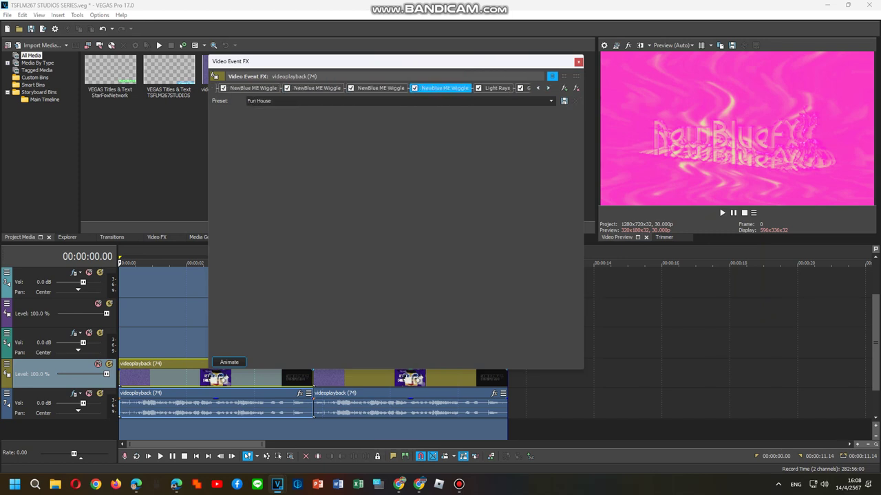
pyautogui.press('Right')
pyautogui.press('Right')
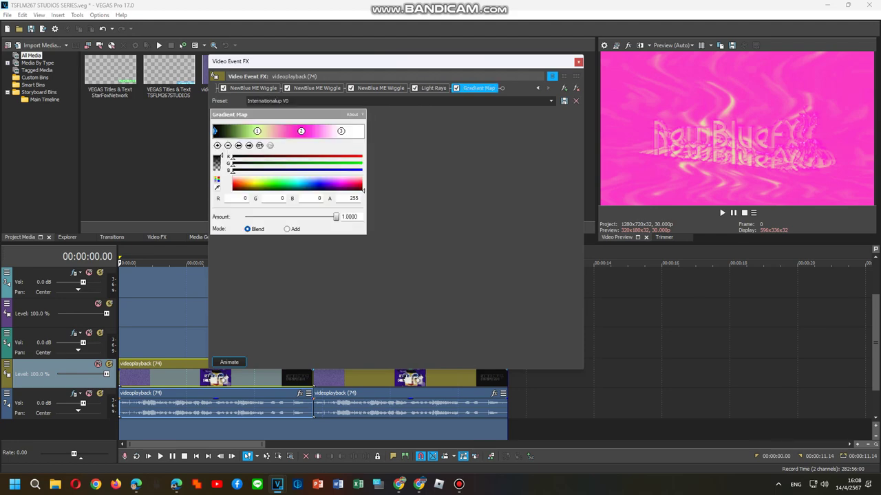
pyautogui.click(250, 145)
pyautogui.click(249, 146)
pyautogui.click(249, 146)
pyautogui.click(578, 62)
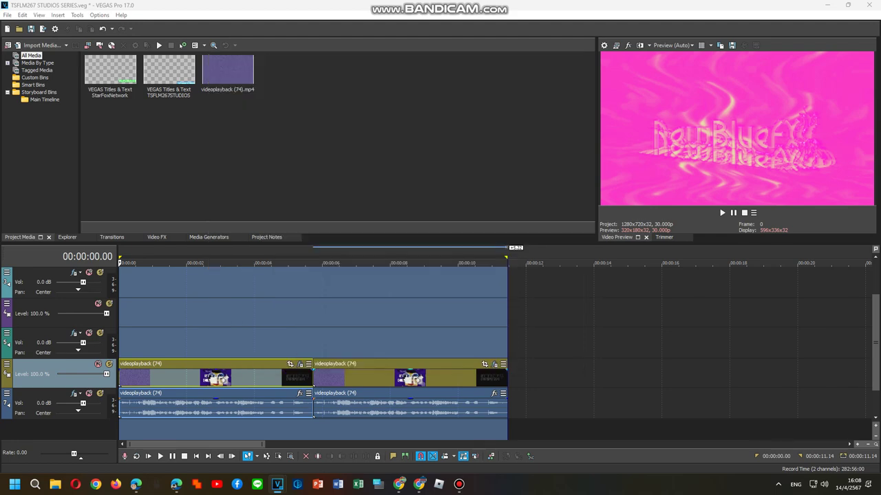
# Review the second videoplayback (74) clip's video effect chain up to its Gradient Map settings and close the effects window.
pyautogui.rightClick(411, 378)
pyautogui.click(442, 108)
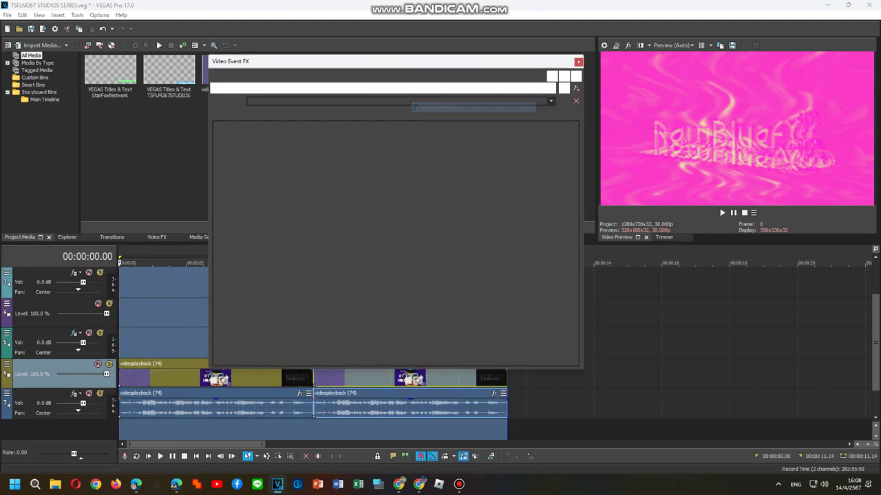
pyautogui.click(538, 88)
pyautogui.click(538, 88)
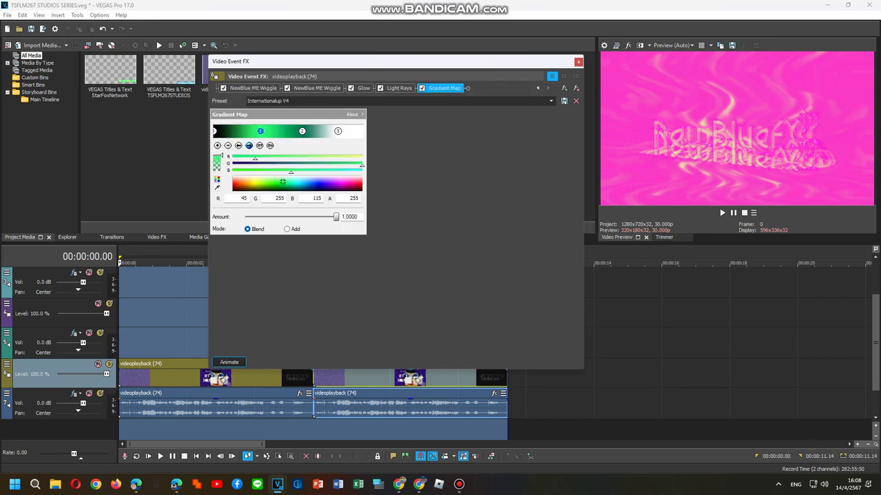
pyautogui.click(578, 61)
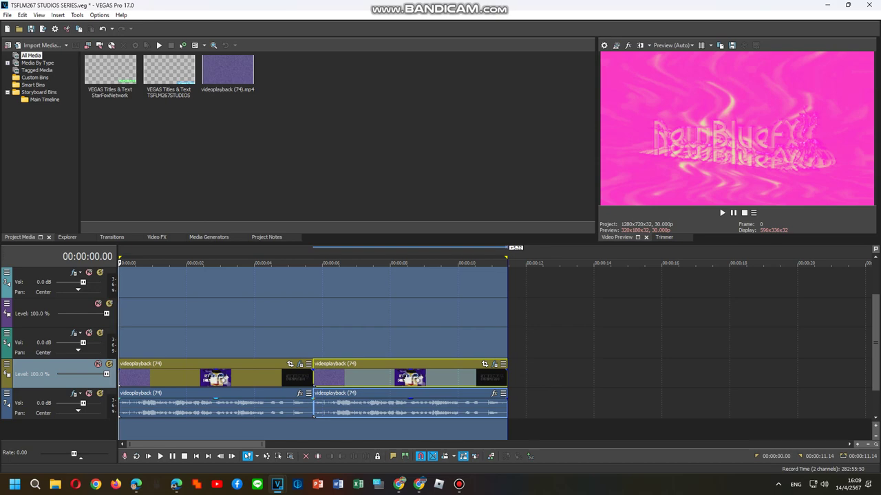
# Apply the audio FX package "Spaceup V20 CHANGED 2" to the first videoplayback (74) audio event.
pyautogui.rightClick(278, 404)
pyautogui.click(308, 152)
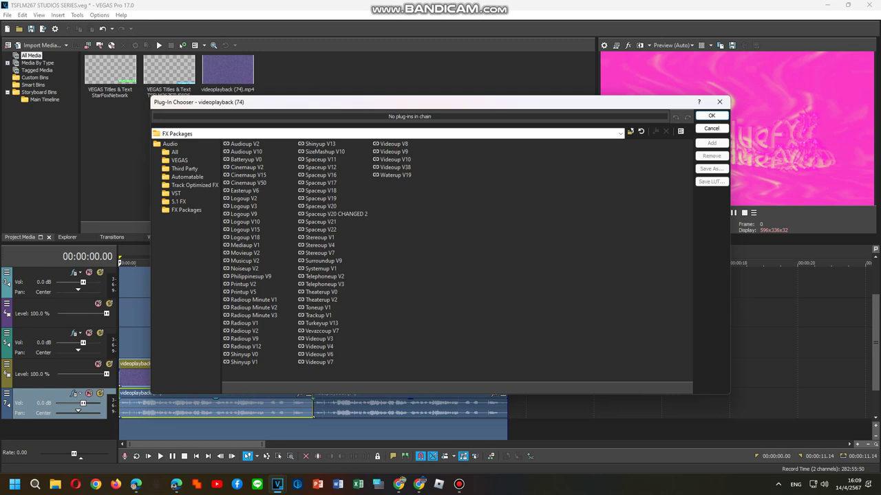
pyautogui.click(336, 214)
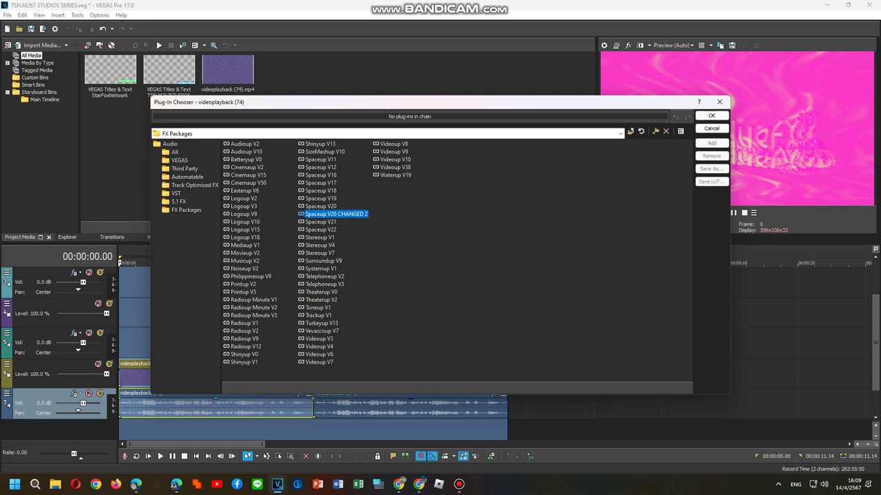
pyautogui.doubleClick(336, 214)
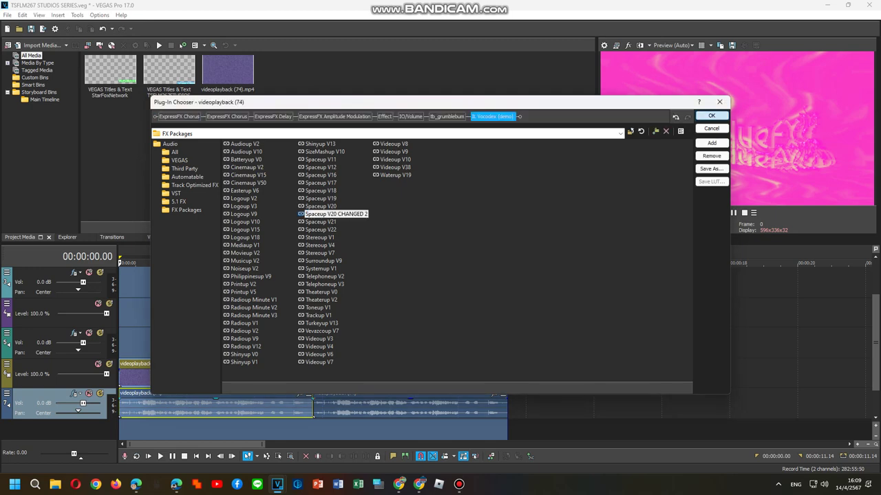
pyautogui.click(712, 116)
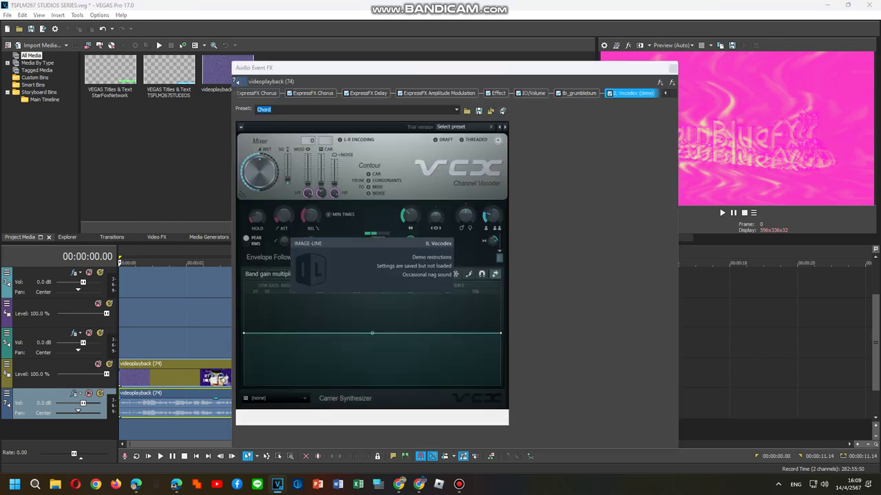
# Load the Elderly preset in the first audio event's IL Vocodex and set its carrier tone to Machine.
pyautogui.click(465, 127)
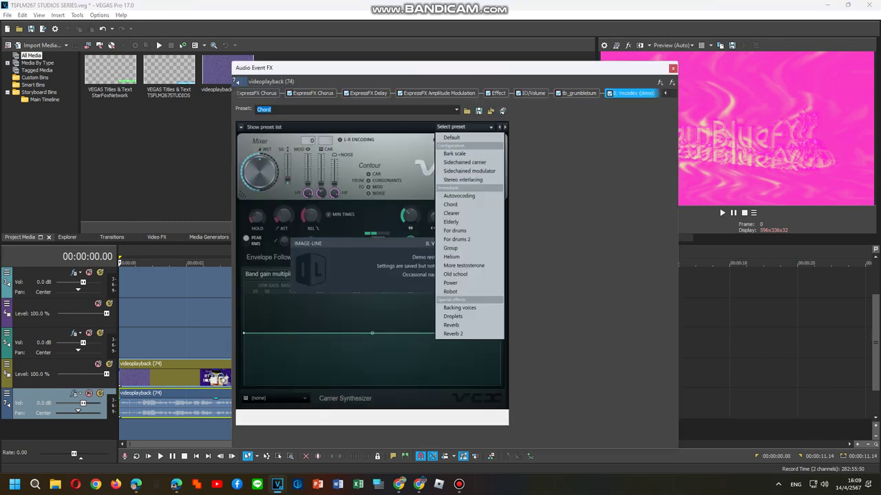
pyautogui.click(454, 222)
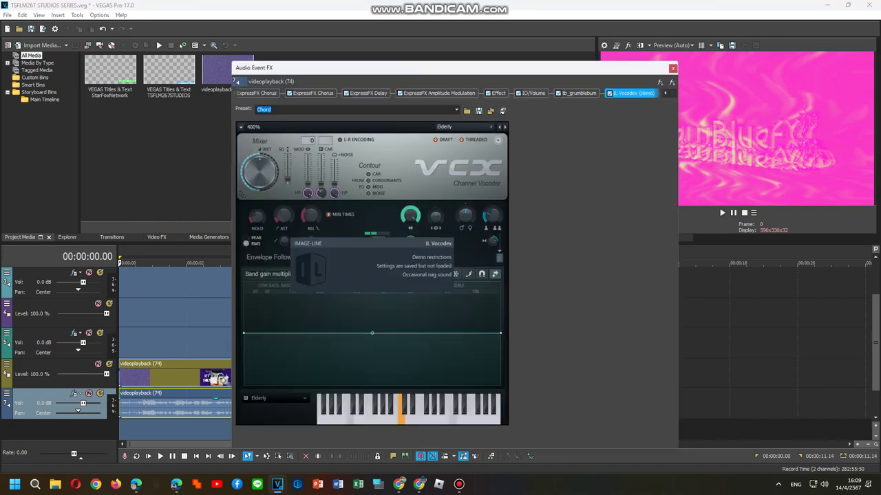
pyautogui.click(373, 266)
pyautogui.click(278, 398)
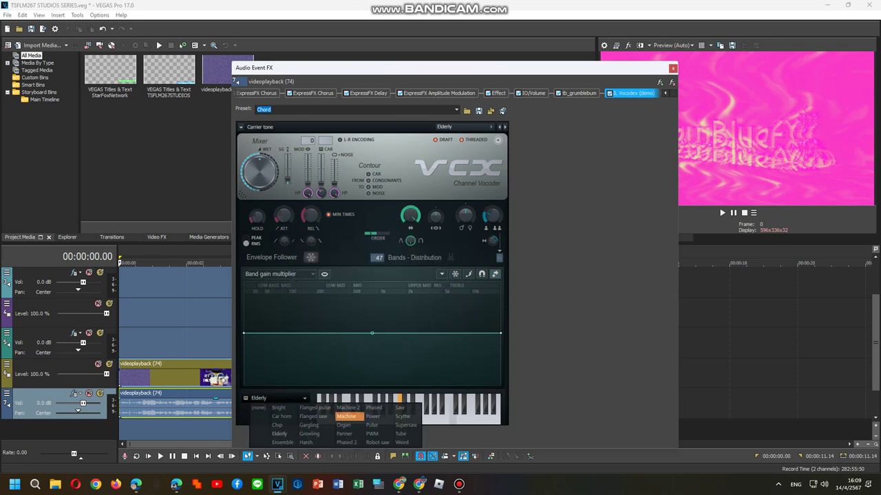
pyautogui.click(347, 417)
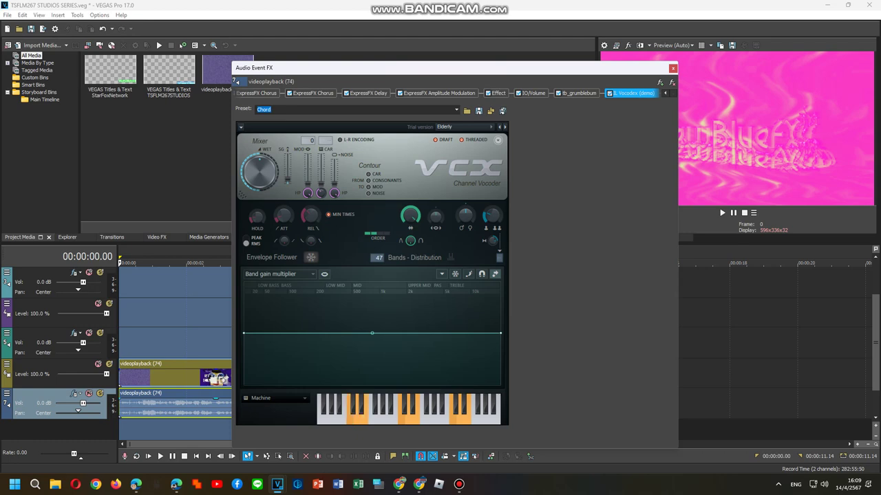
# Play the timeline from the start to audition the first clip's audio effects, closing the effects window during playback.
pyautogui.click(187, 343)
pyautogui.press('Home')
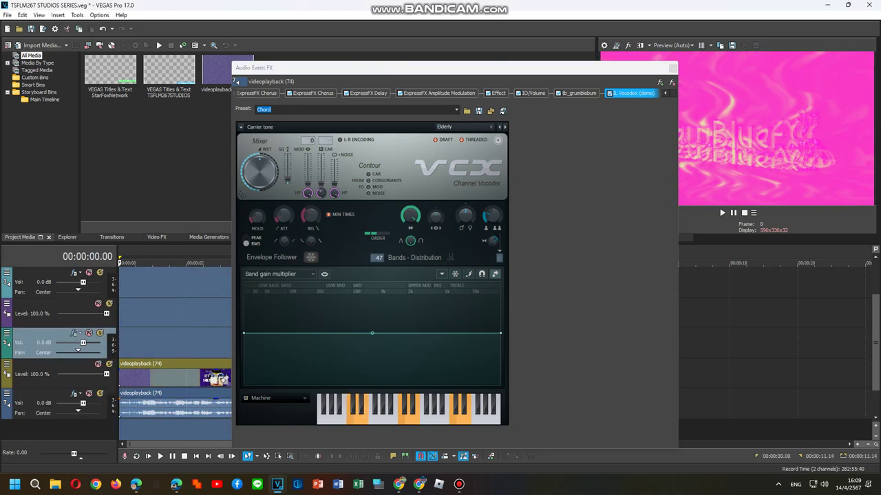
pyautogui.press('space')
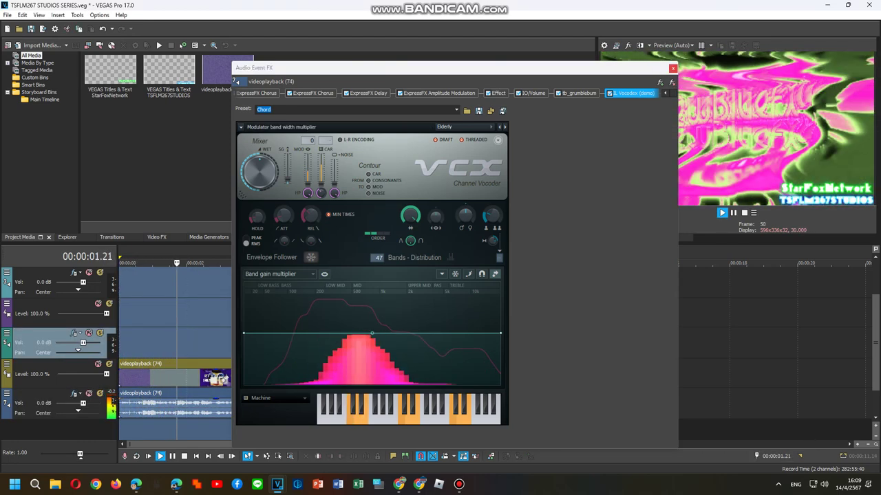
pyautogui.click(673, 68)
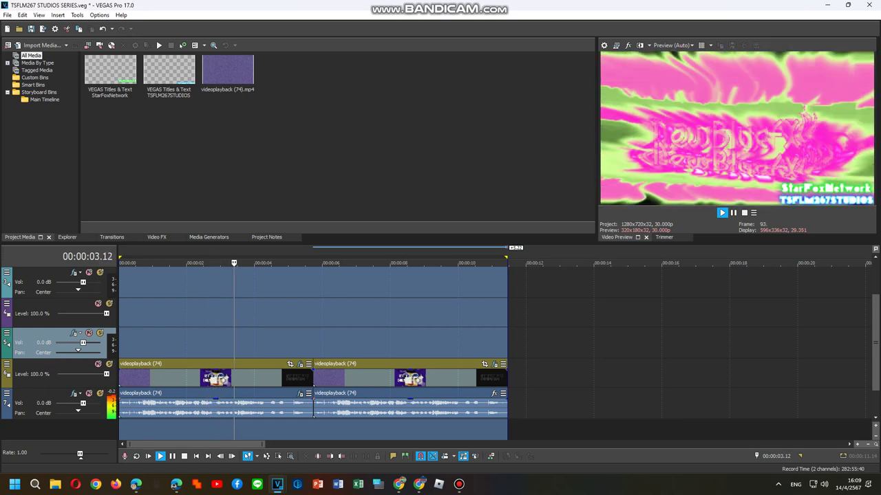
pyautogui.press('space')
# Apply the audio FX package "Movieup V2" to the second videoplayback (74) audio event.
pyautogui.rightClick(462, 405)
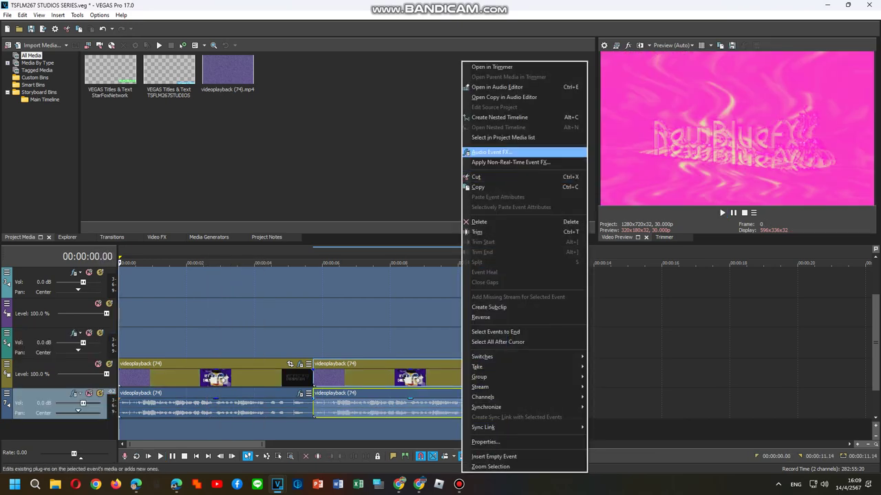
pyautogui.click(491, 152)
pyautogui.moveTo(459, 484)
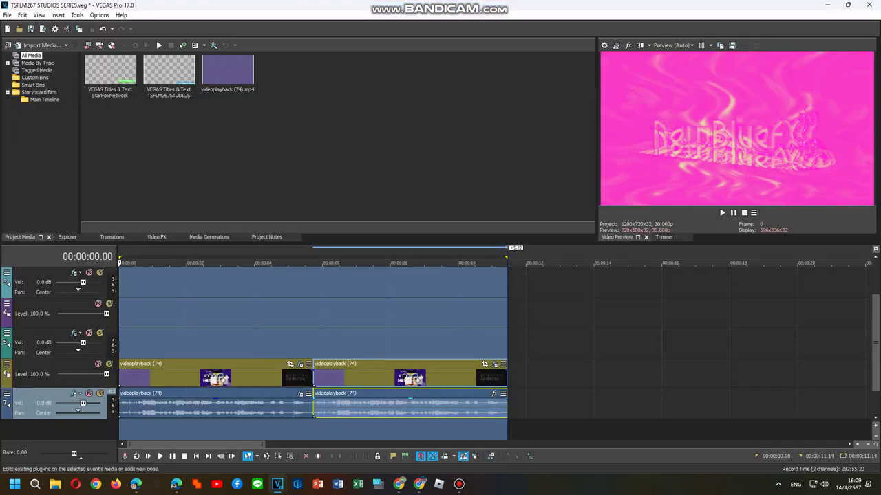
pyautogui.click(493, 393)
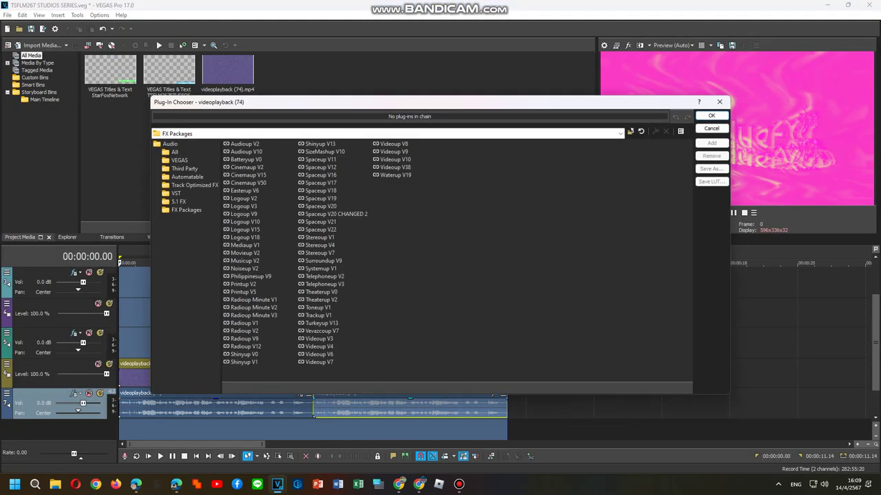
pyautogui.click(245, 253)
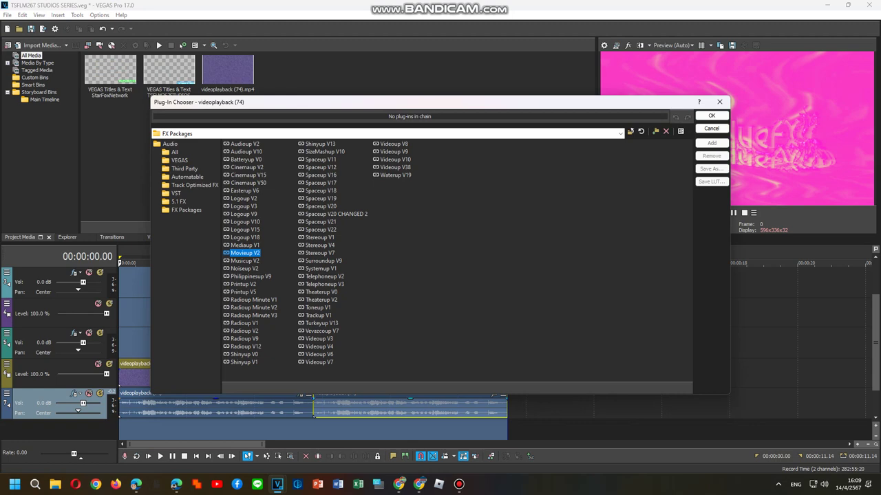
pyautogui.doubleClick(245, 253)
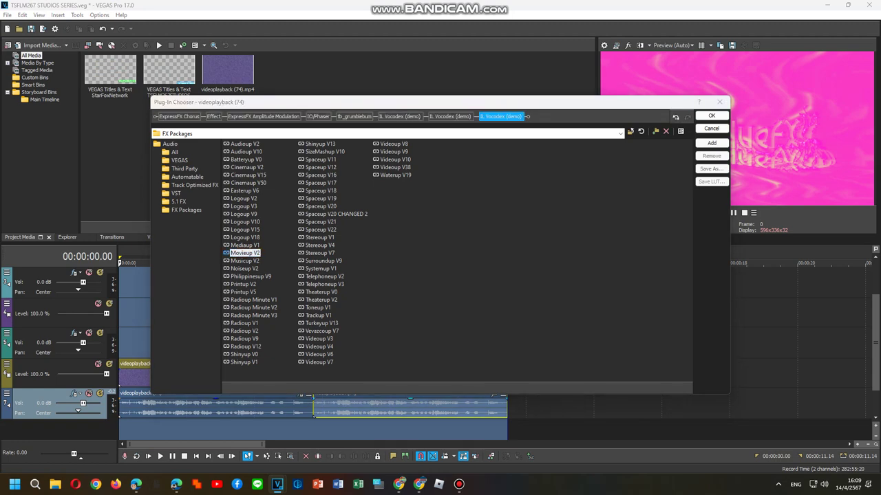
pyautogui.press('Return')
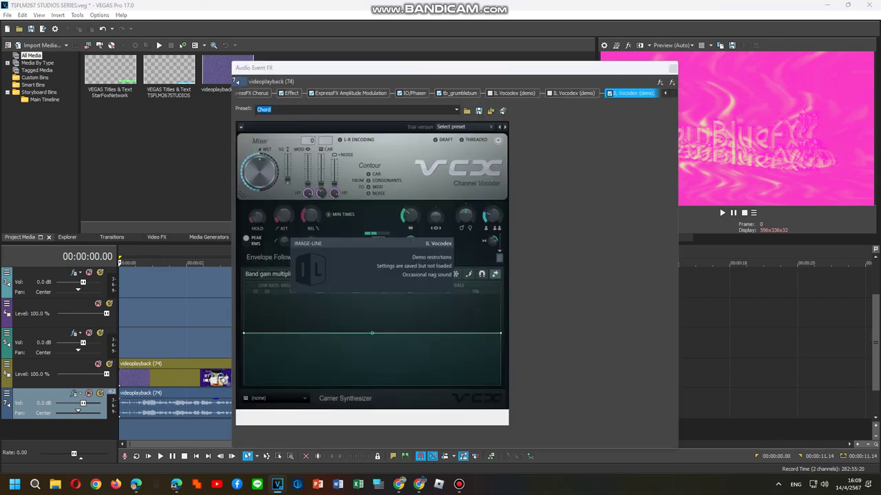
# Load the Clearer preset in the second audio event's last IL Vocodex and set its carrier tone to Growling.
pyautogui.click(464, 128)
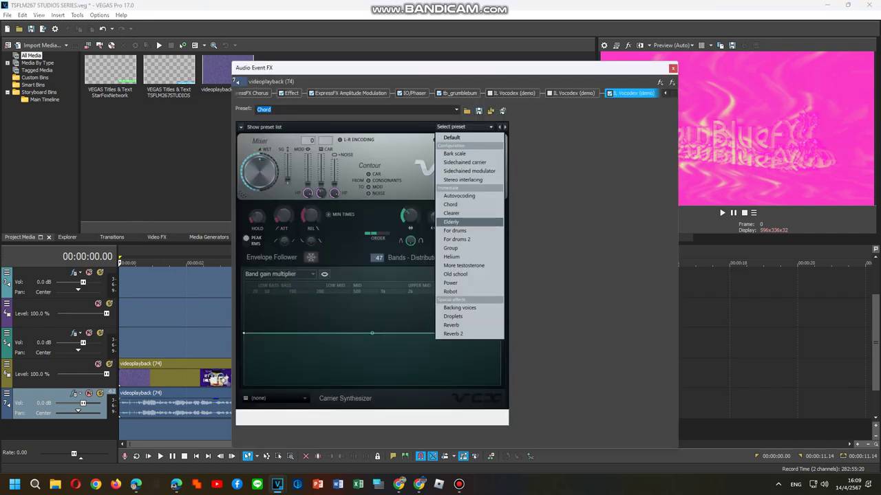
pyautogui.click(451, 213)
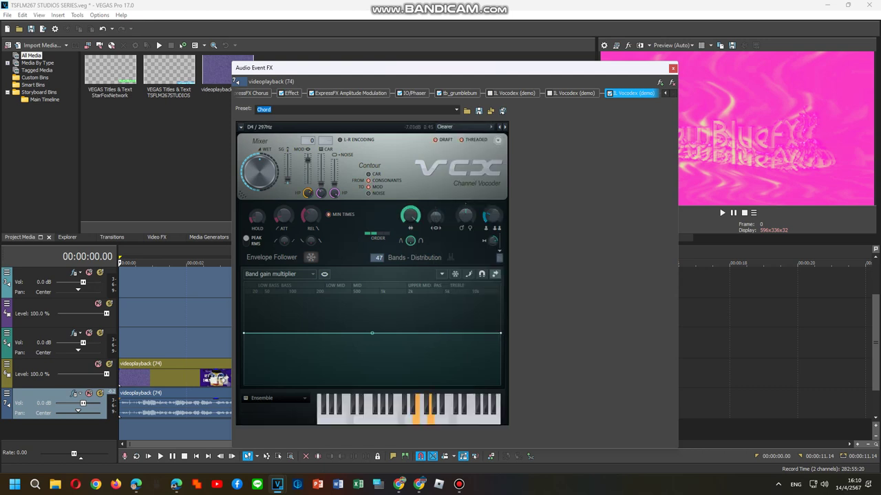
pyautogui.click(273, 398)
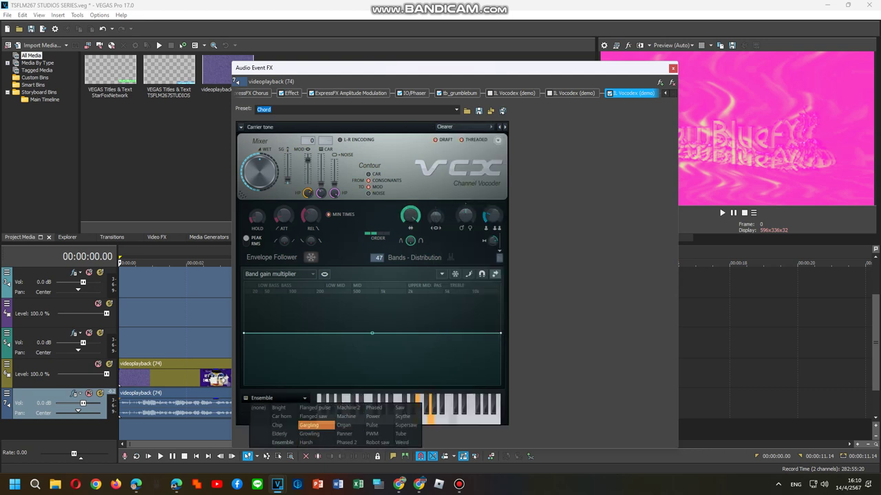
pyautogui.click(317, 417)
pyautogui.click(277, 398)
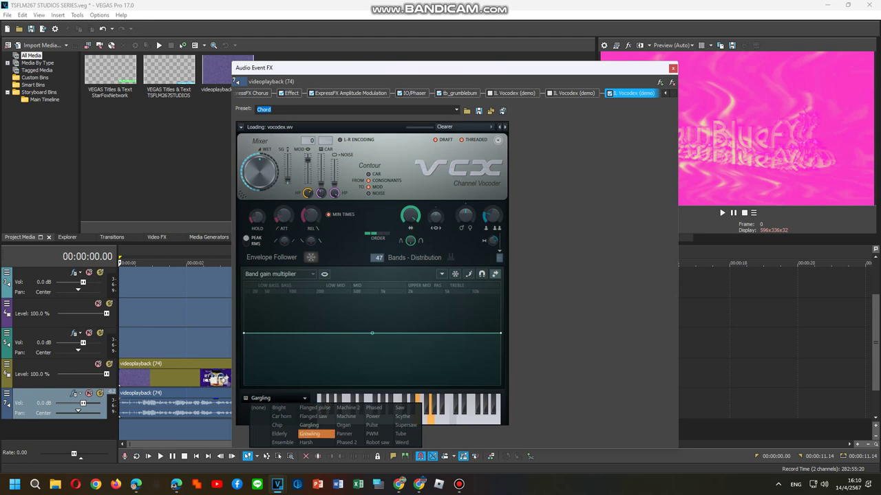
pyautogui.click(309, 434)
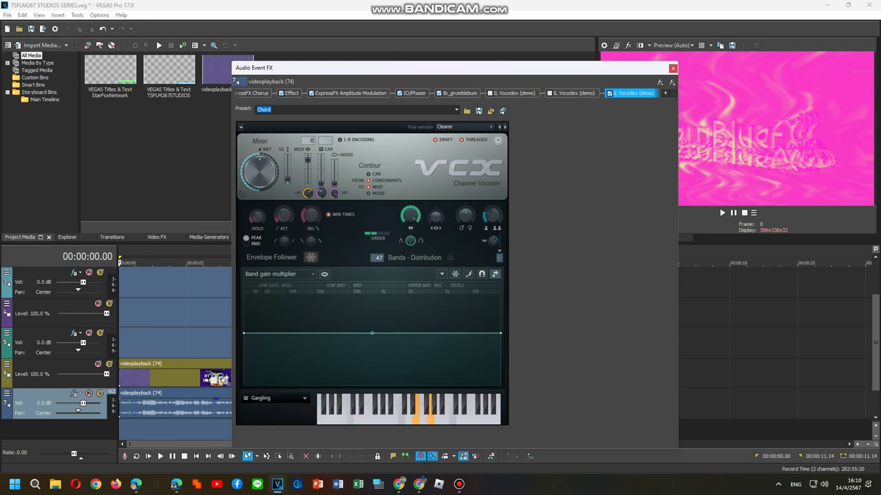
# Move the effects window aside and audition the second clip's audio with the Growling carrier tone.
pyautogui.moveTo(503, 71); pyautogui.dragTo(259, 95)
pyautogui.press('space')
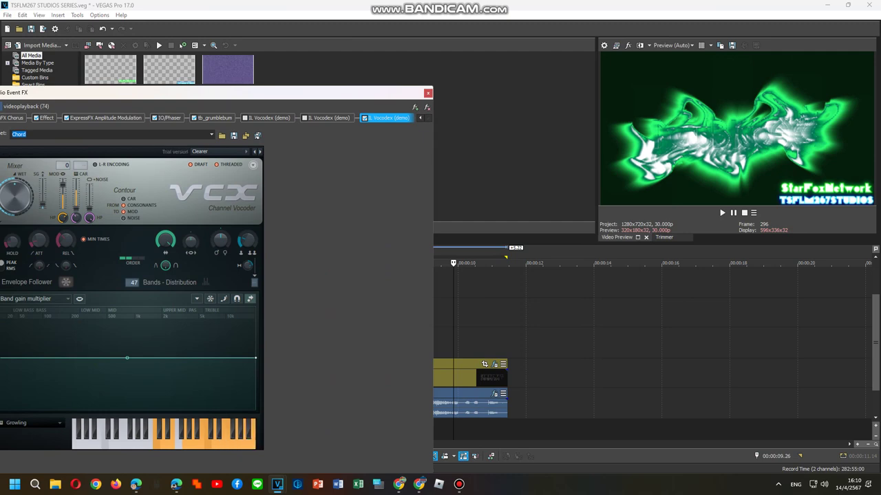
pyautogui.click(456, 310)
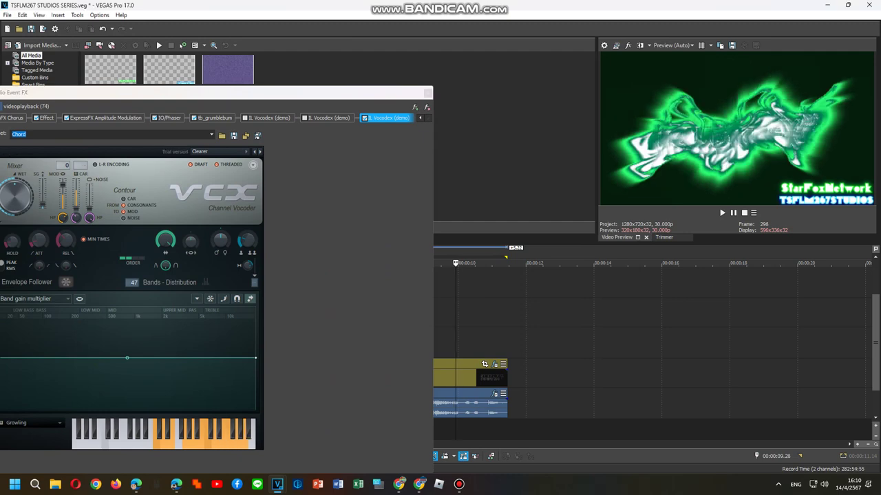
pyautogui.press('space')
pyautogui.press('space')
pyautogui.click(34, 423)
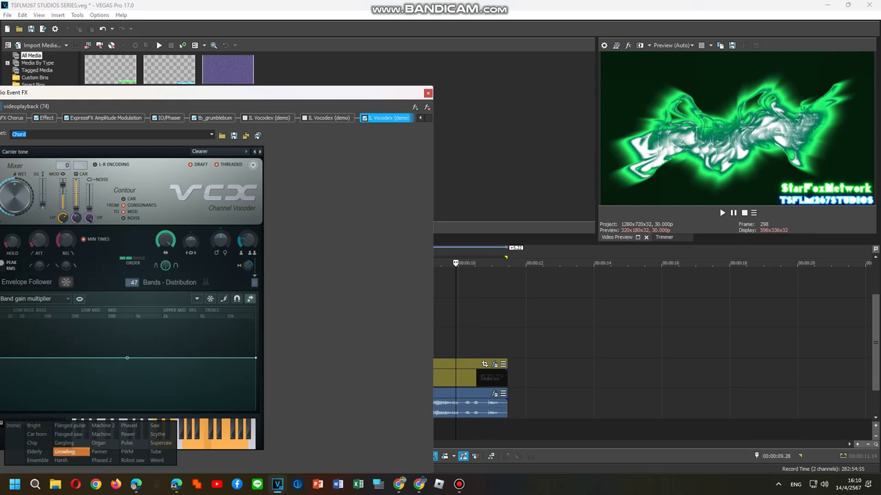
pyautogui.click(64, 451)
pyautogui.press('space')
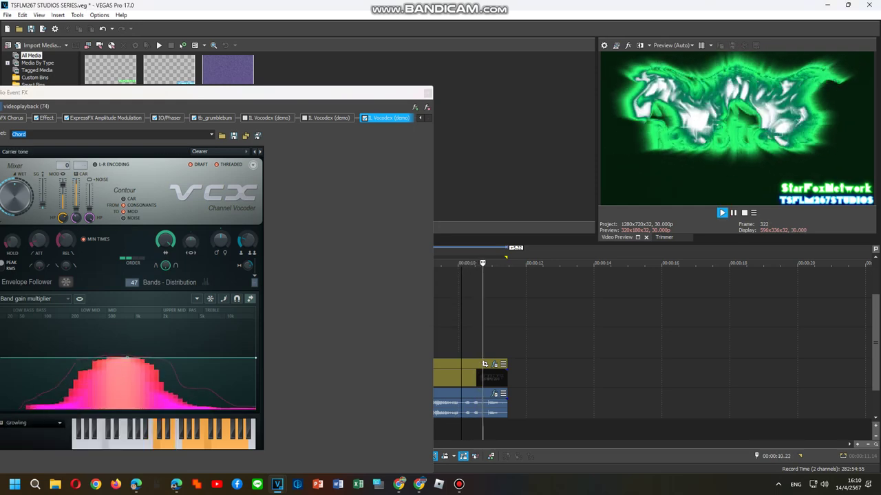
pyautogui.press('space')
# Set the second clip's Vocodex carrier tone to Gargling, audition it and close the effects window.
pyautogui.click(34, 423)
pyautogui.click(71, 443)
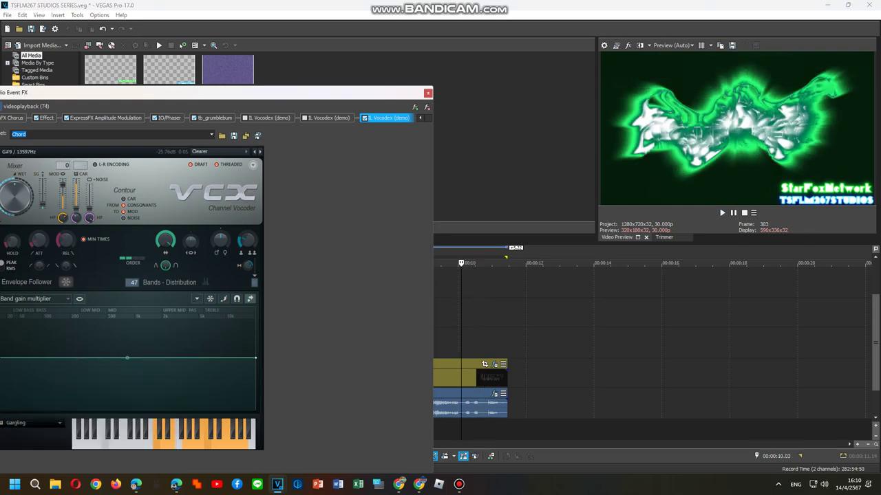
pyautogui.press('space')
pyautogui.press('space')
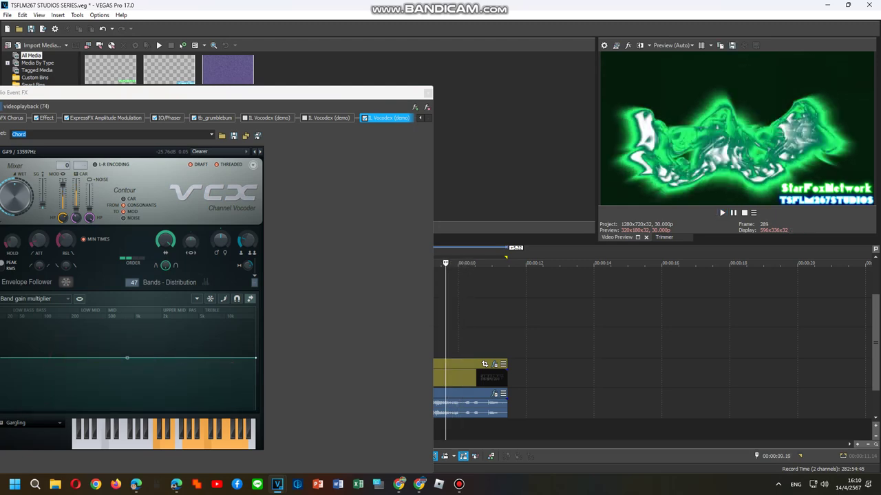
pyautogui.click(428, 92)
# Play both clips from the start of the timeline to review the combined video and audio effects.
pyautogui.doubleClick(313, 257)
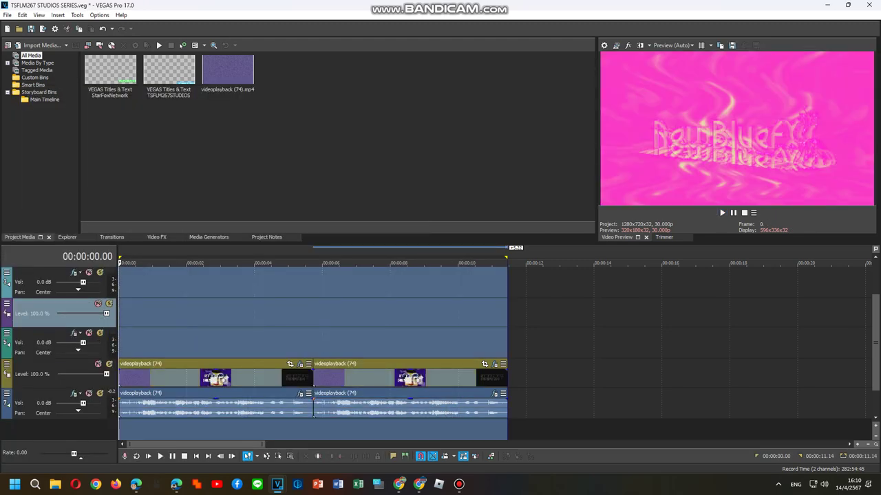
pyautogui.click(313, 343)
pyautogui.press('space')
pyautogui.doubleClick(313, 342)
pyautogui.press('space')
pyautogui.press('space')
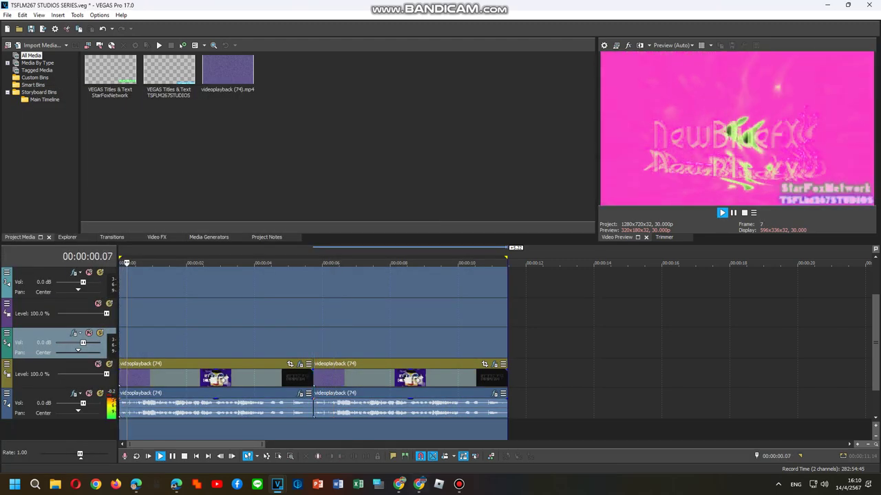
pyautogui.moveTo(459, 484)
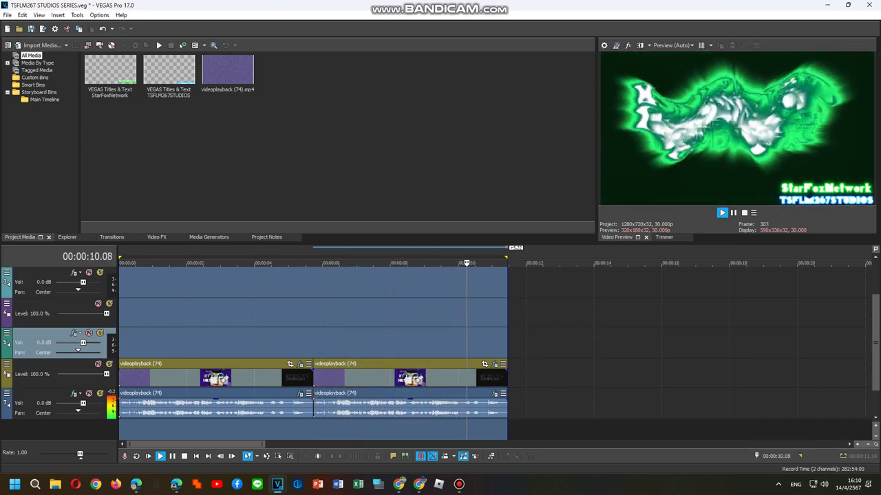
pyautogui.click(459, 484)
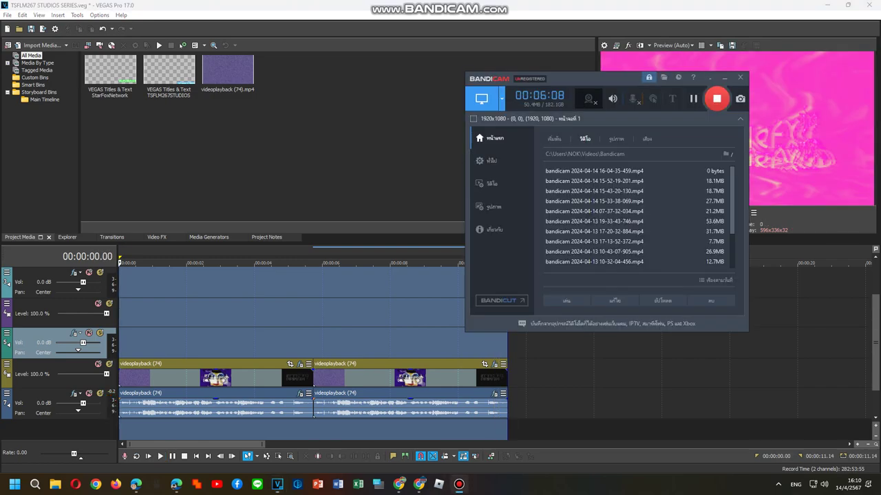